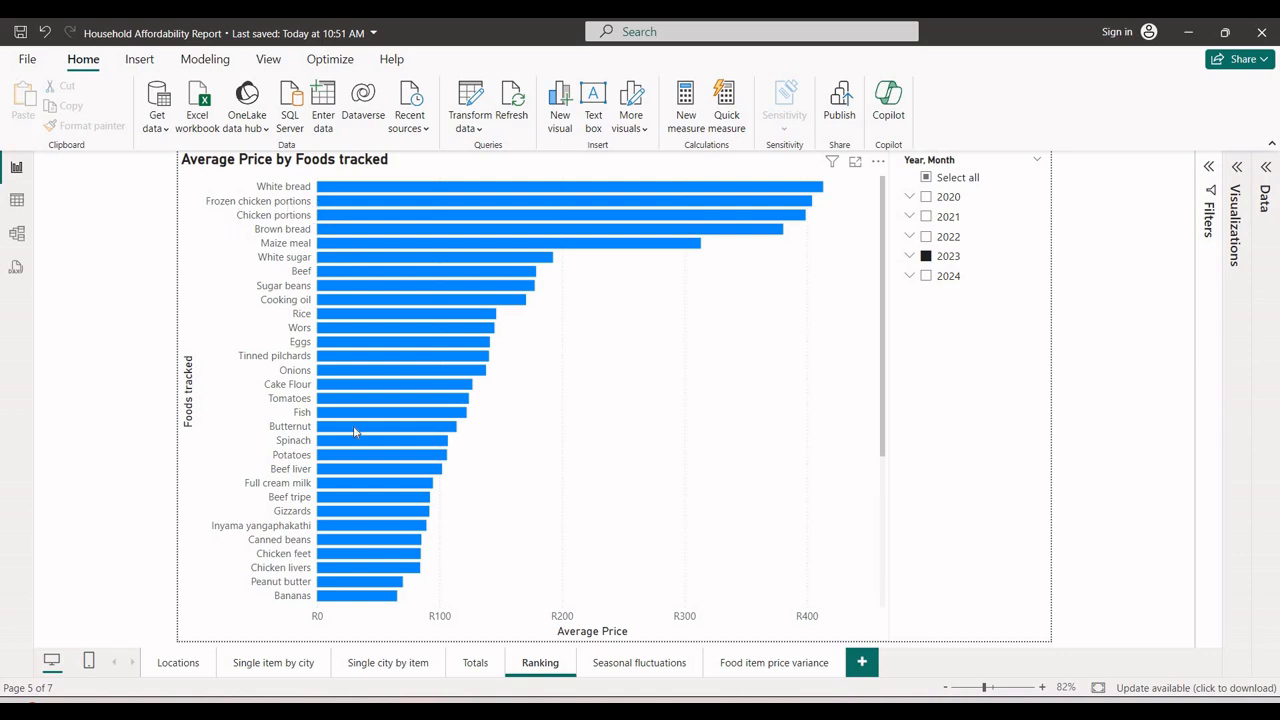
On the Single item by city page, filter the tracked food price chart to Frozen chicken portions.
{"action": "left_click", "coordinate": [293, 660]}
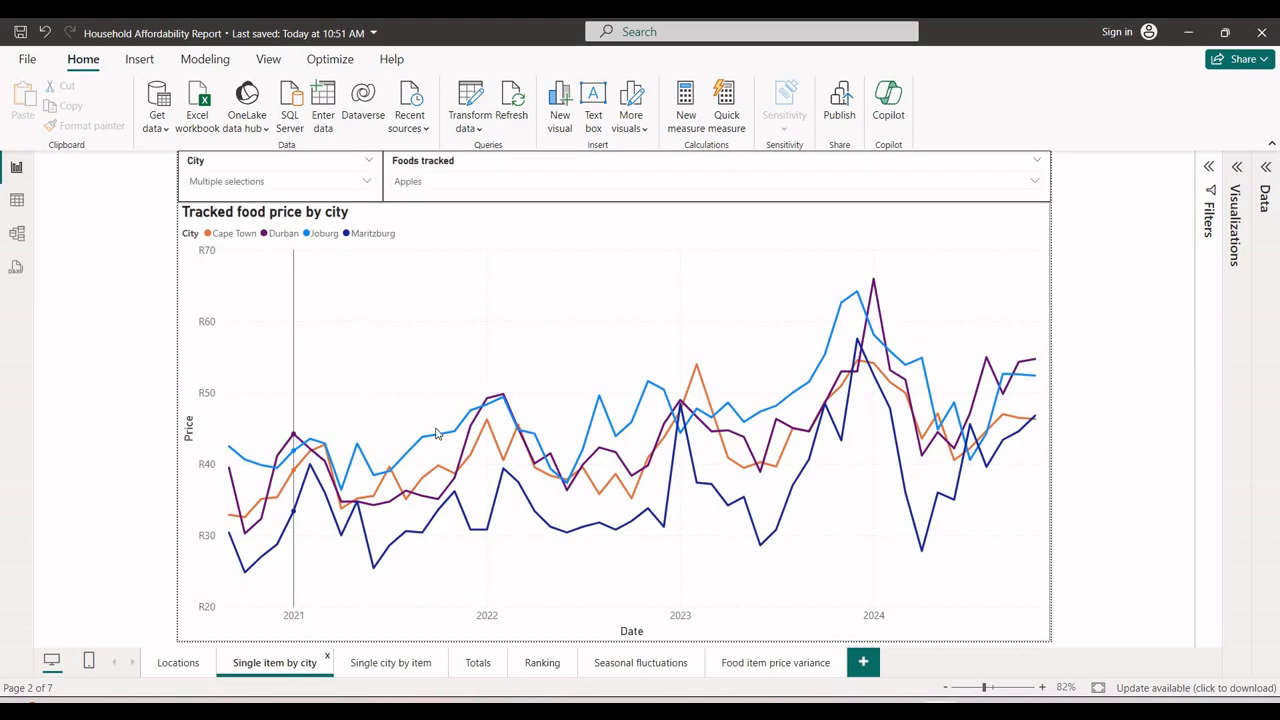
{"action": "left_click", "coordinate": [440, 181]}
{"action": "scroll", "coordinate": [440, 286], "scroll_direction": "down", "scroll_amount": 3}
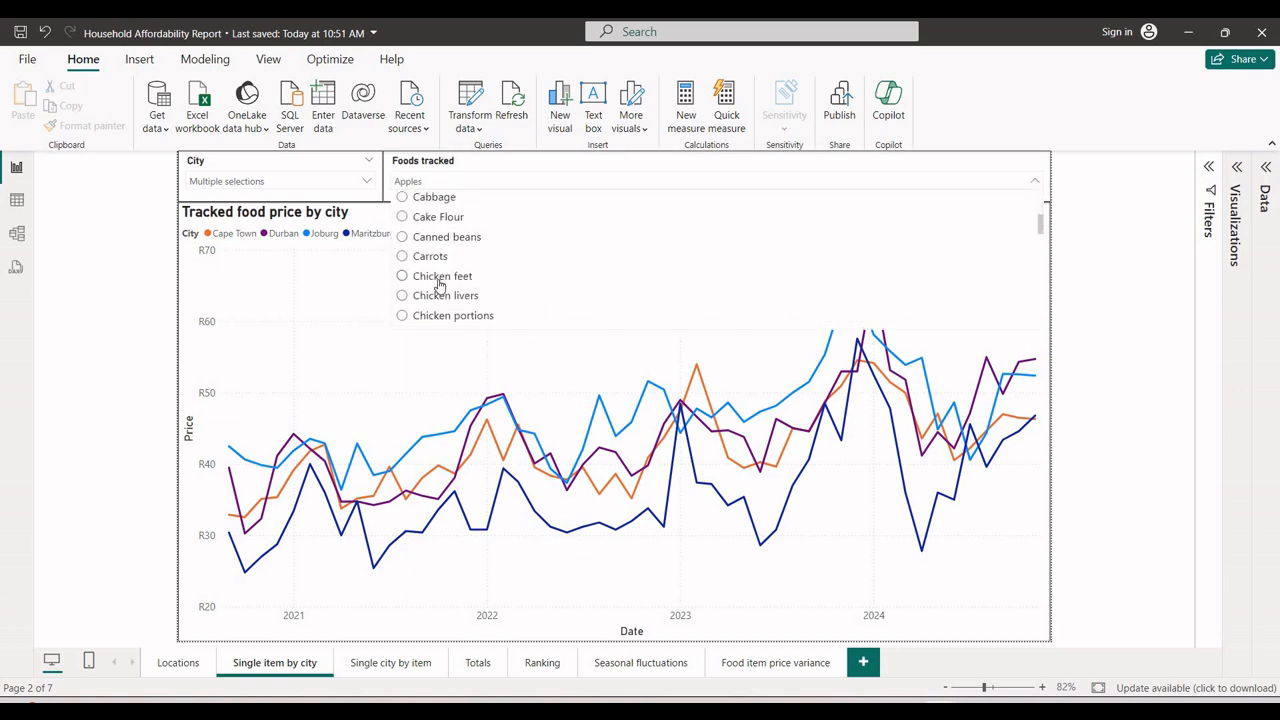
{"action": "scroll", "coordinate": [438, 286], "scroll_direction": "down", "scroll_amount": 3}
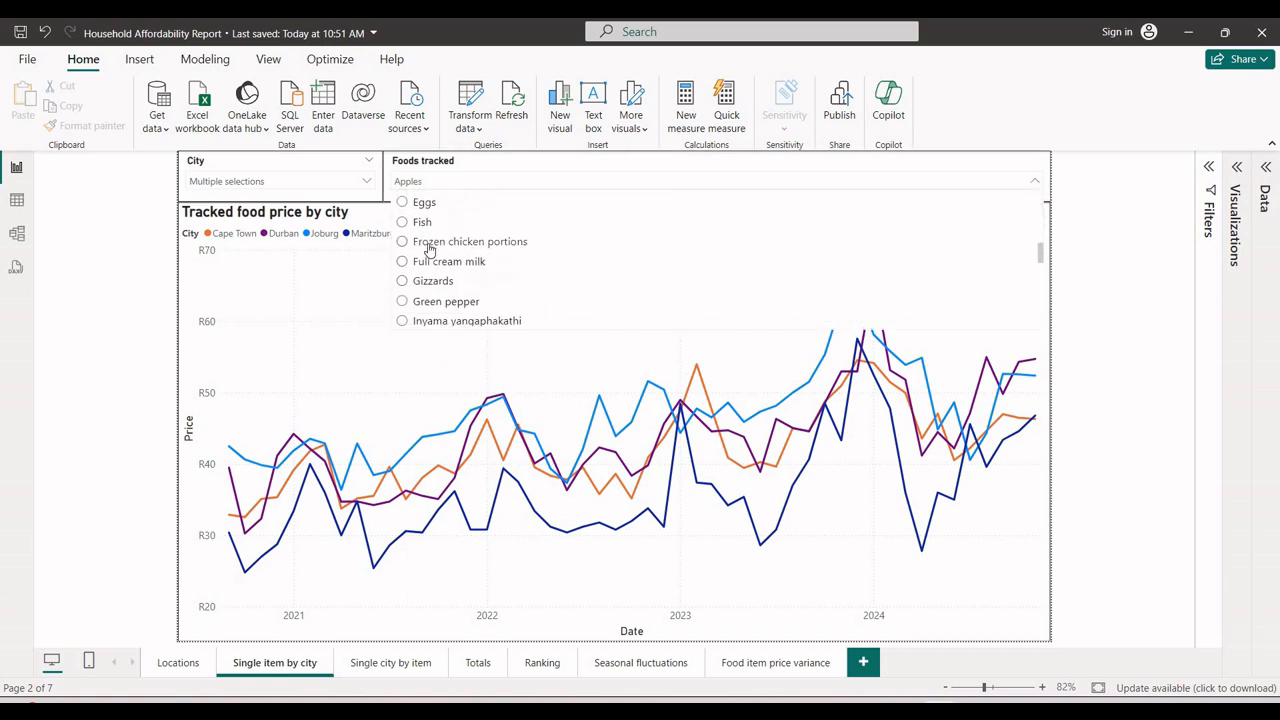
{"action": "left_click", "coordinate": [430, 244]}
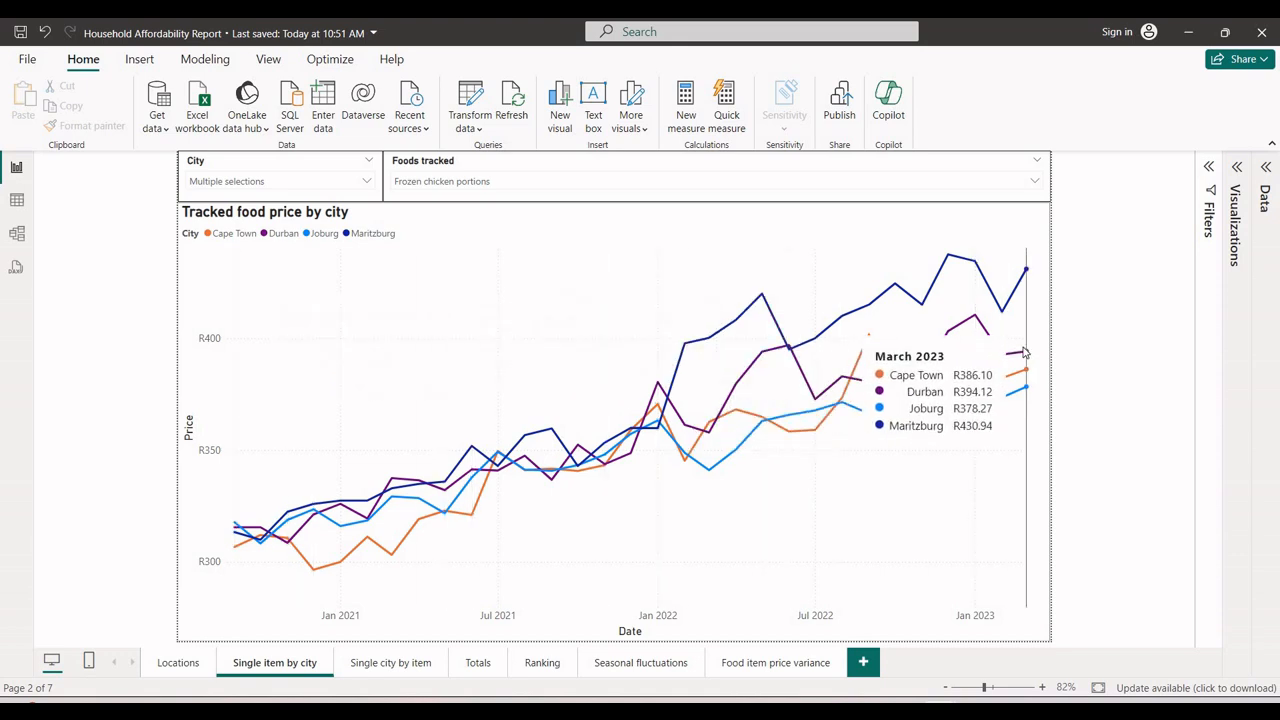
Filter the tracked food price chart to Chicken portions and examine the monthly prices in each city.
{"action": "left_click", "coordinate": [427, 184]}
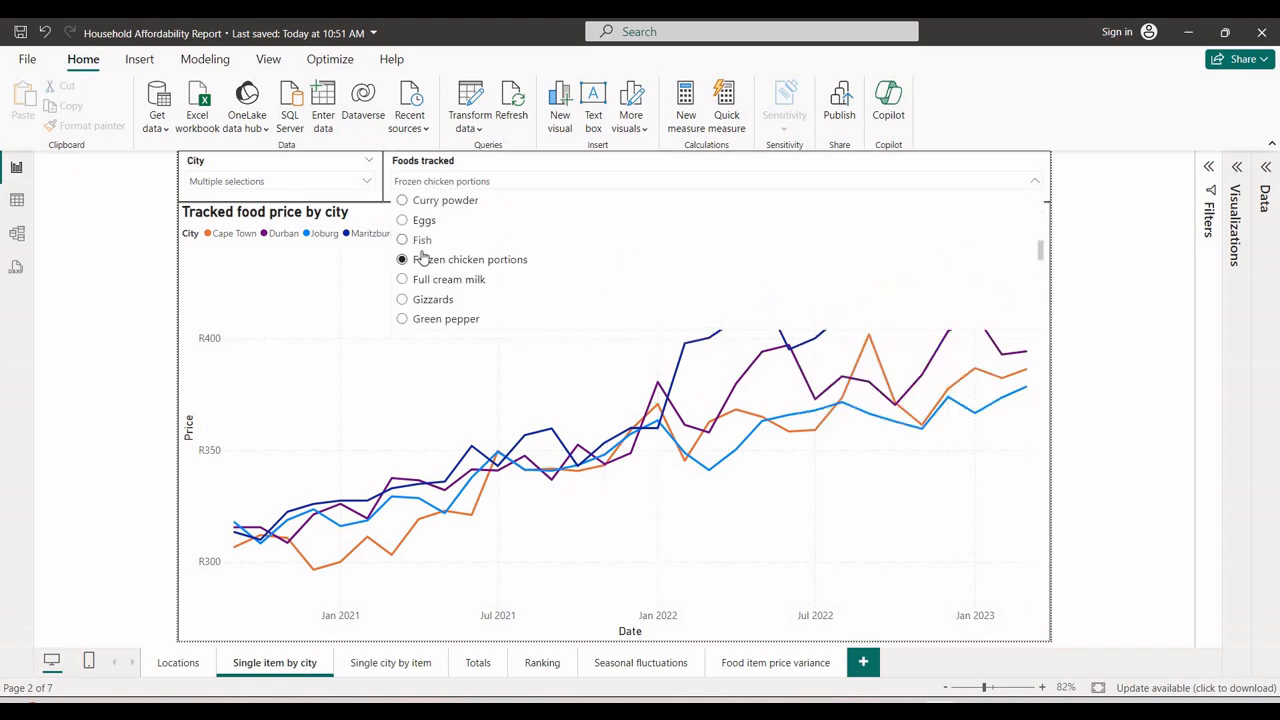
{"action": "scroll", "coordinate": [424, 258], "scroll_direction": "up", "scroll_amount": 1}
{"action": "scroll", "coordinate": [424, 258], "scroll_direction": "up", "scroll_amount": 8}
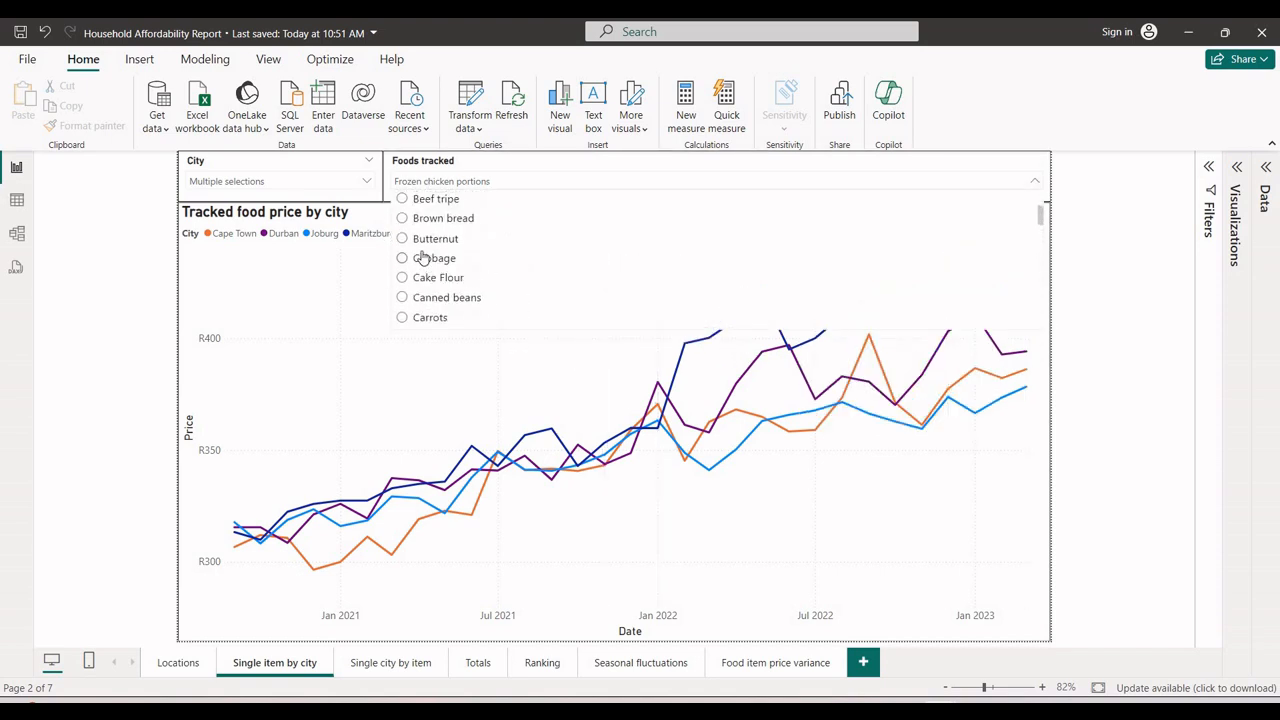
{"action": "scroll", "coordinate": [422, 257], "scroll_direction": "down", "scroll_amount": 5}
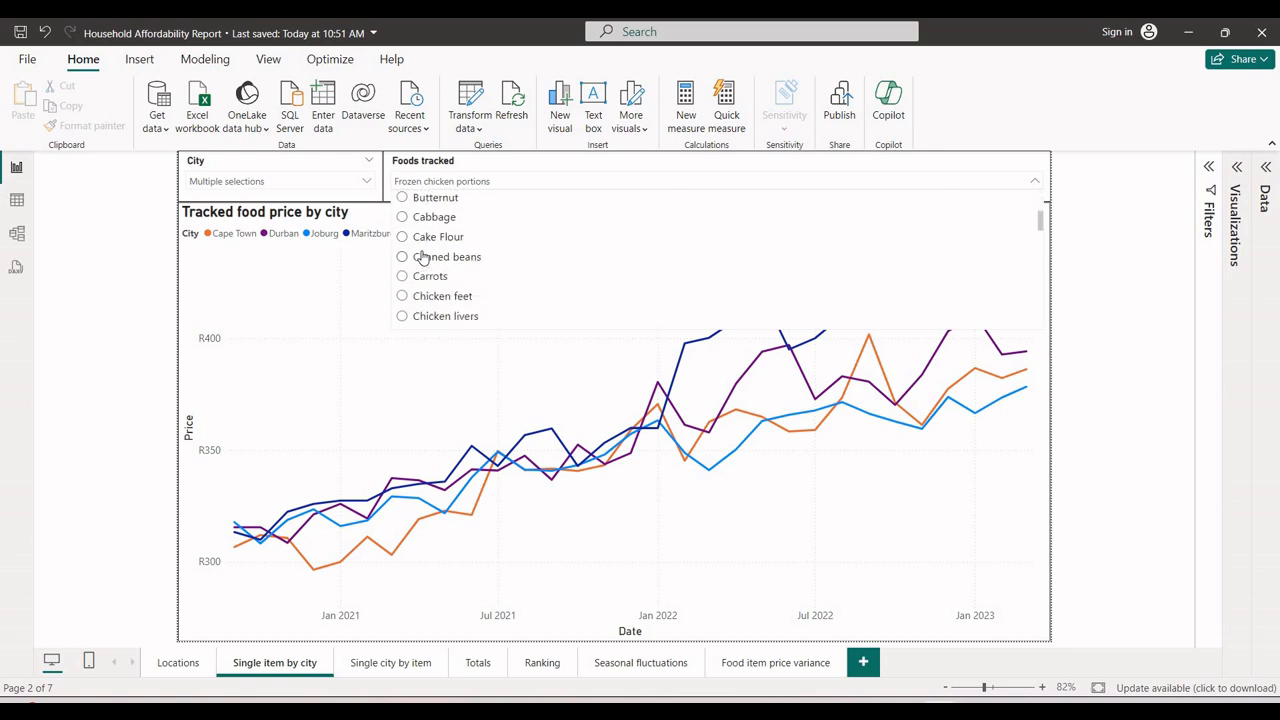
{"action": "left_click", "coordinate": [405, 283]}
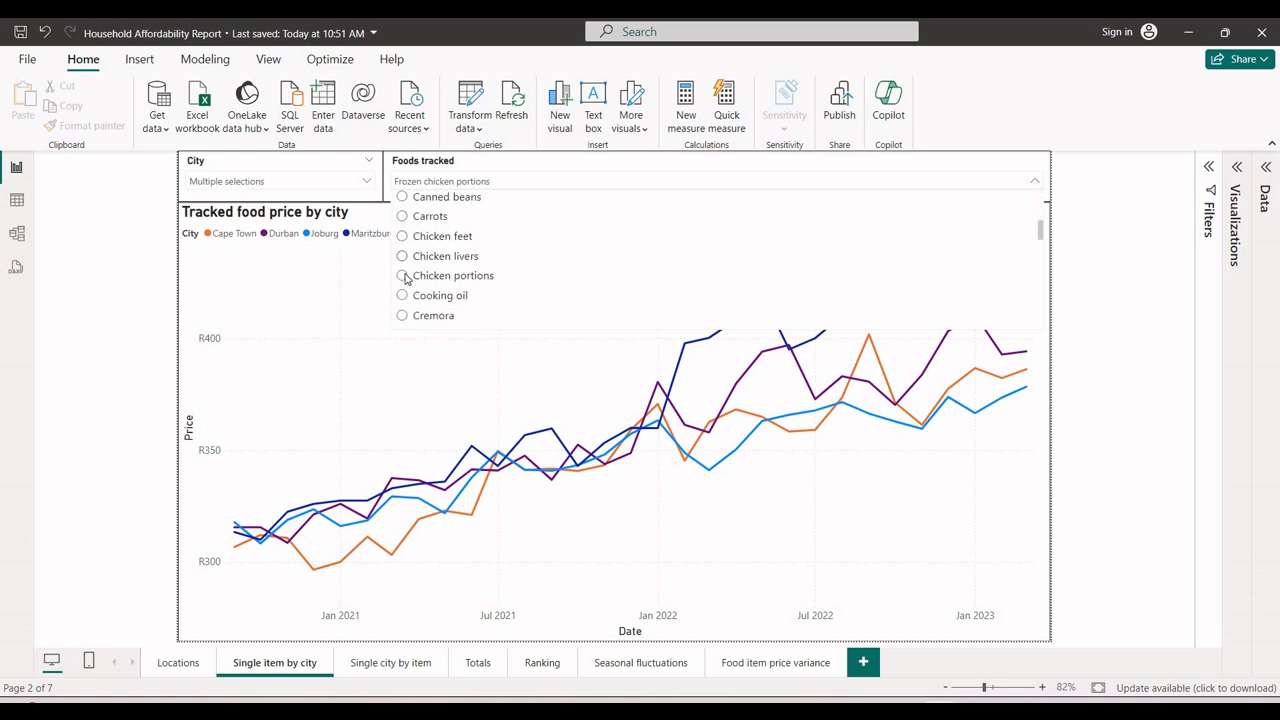
{"action": "left_click", "coordinate": [233, 333]}
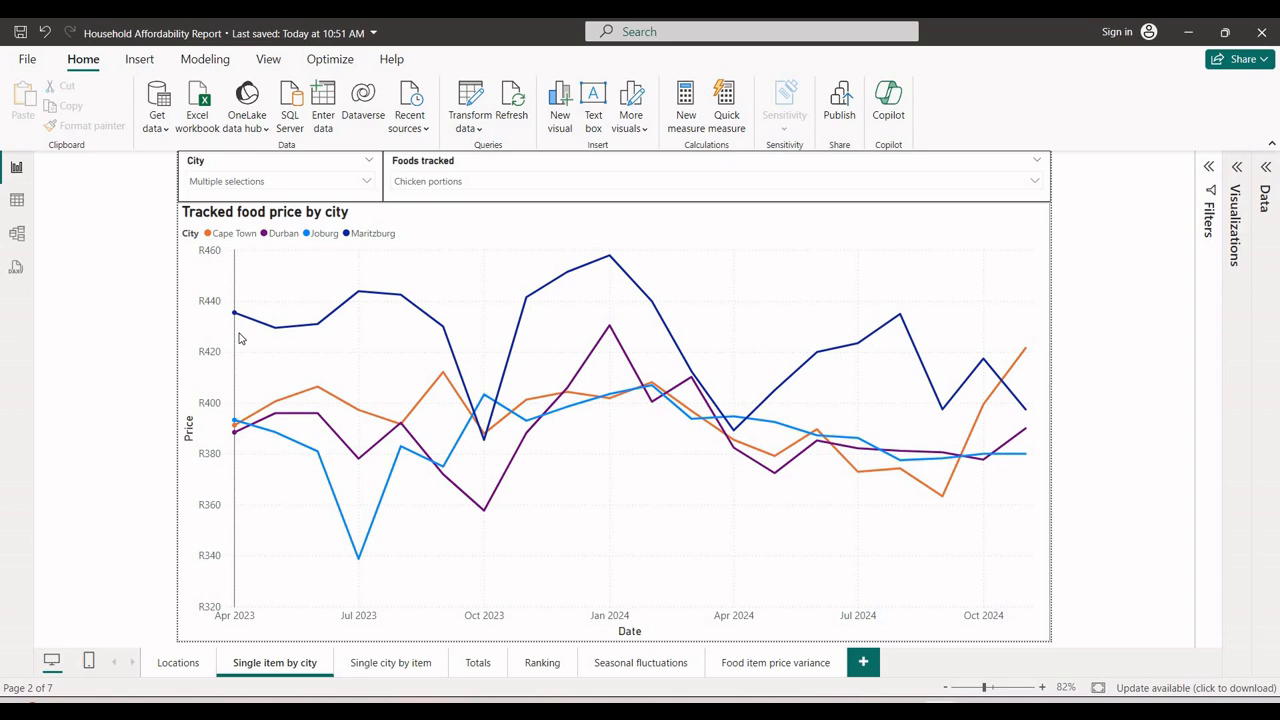
{"action": "mouse_move", "coordinate": [240, 338]}
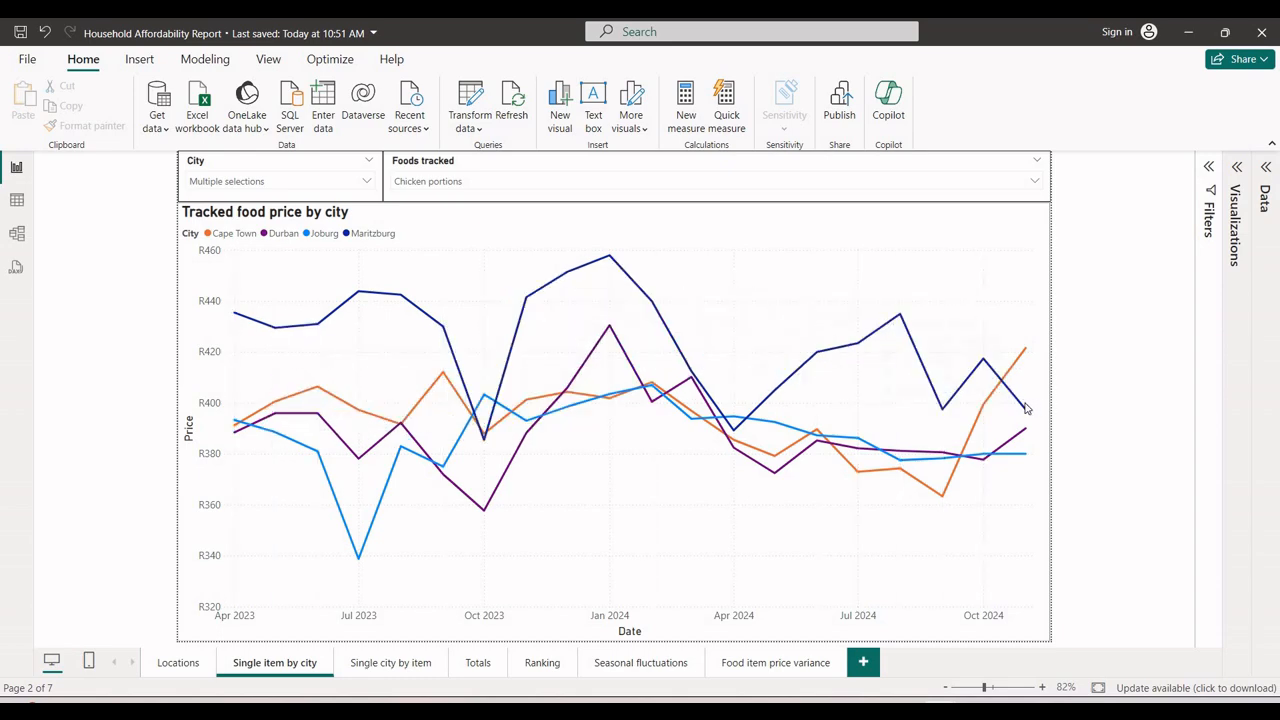
{"action": "mouse_move", "coordinate": [1025, 408]}
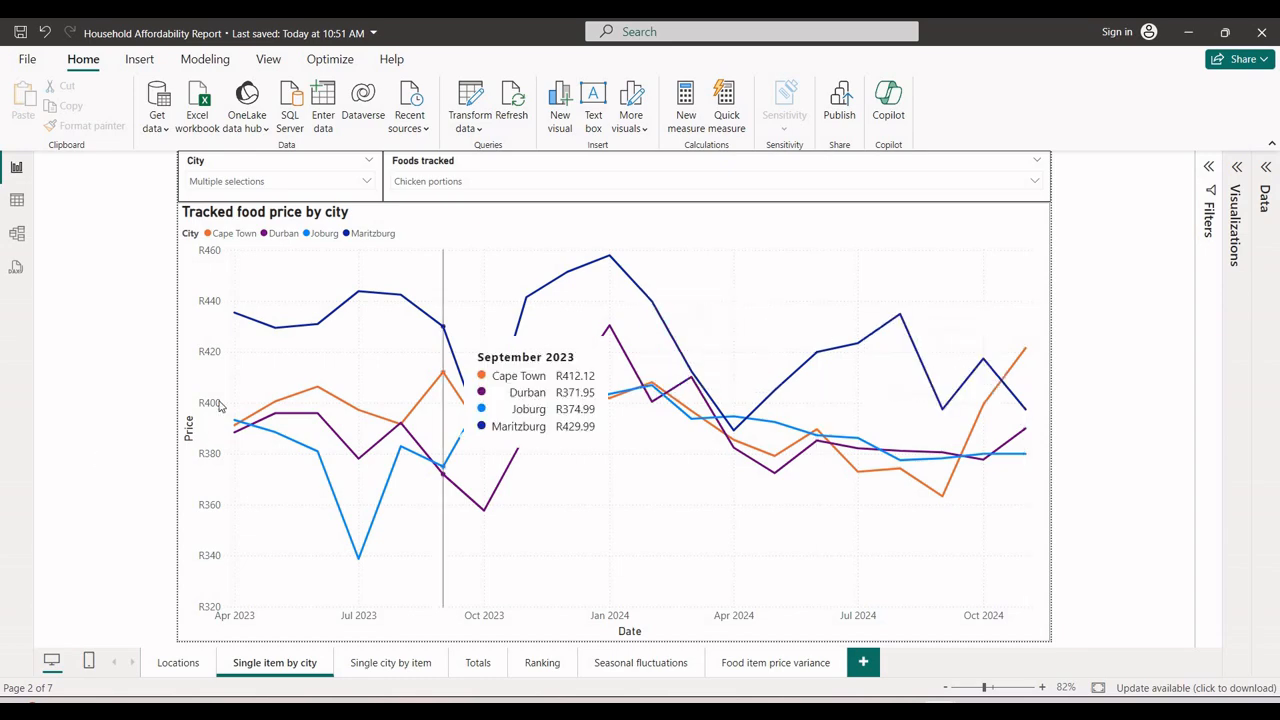
{"action": "mouse_move", "coordinate": [232, 387]}
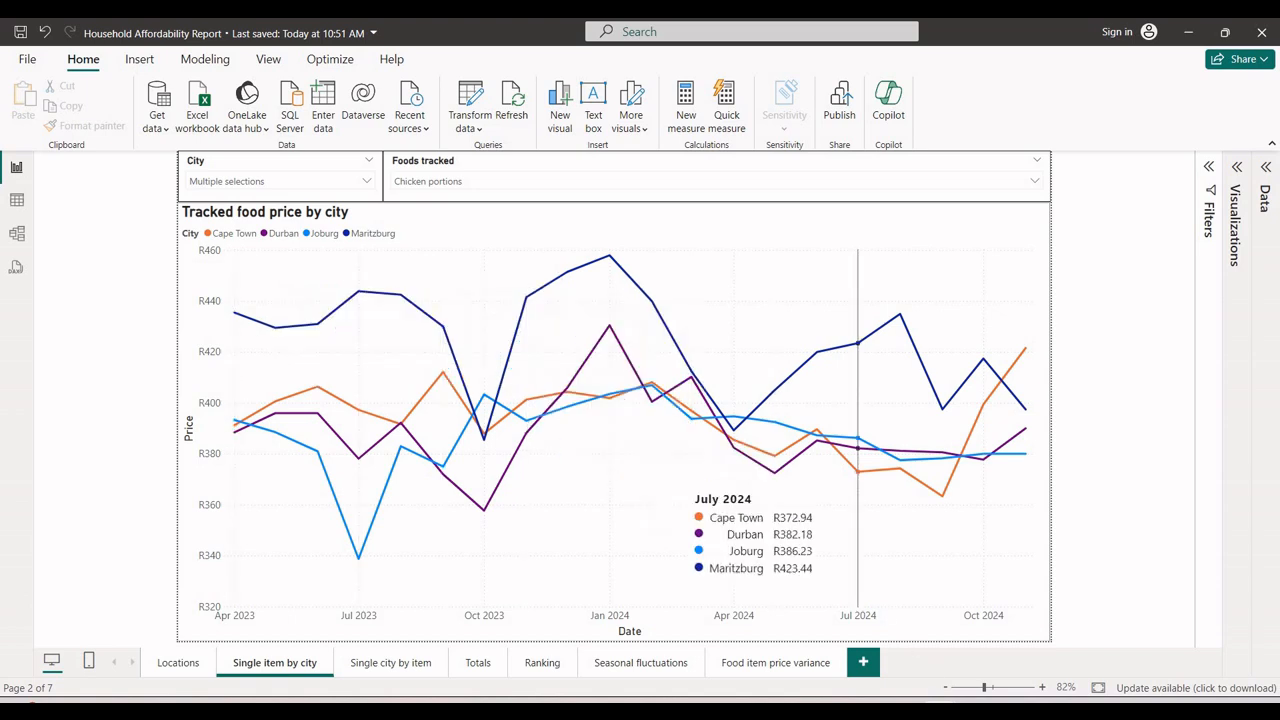
Switch to the Household Affordability 2020 onwards workbook in Excel and compare the two highlighted stock cube entries on the Verification - original sheet.
{"action": "mouse_move", "coordinate": [970, 703]}
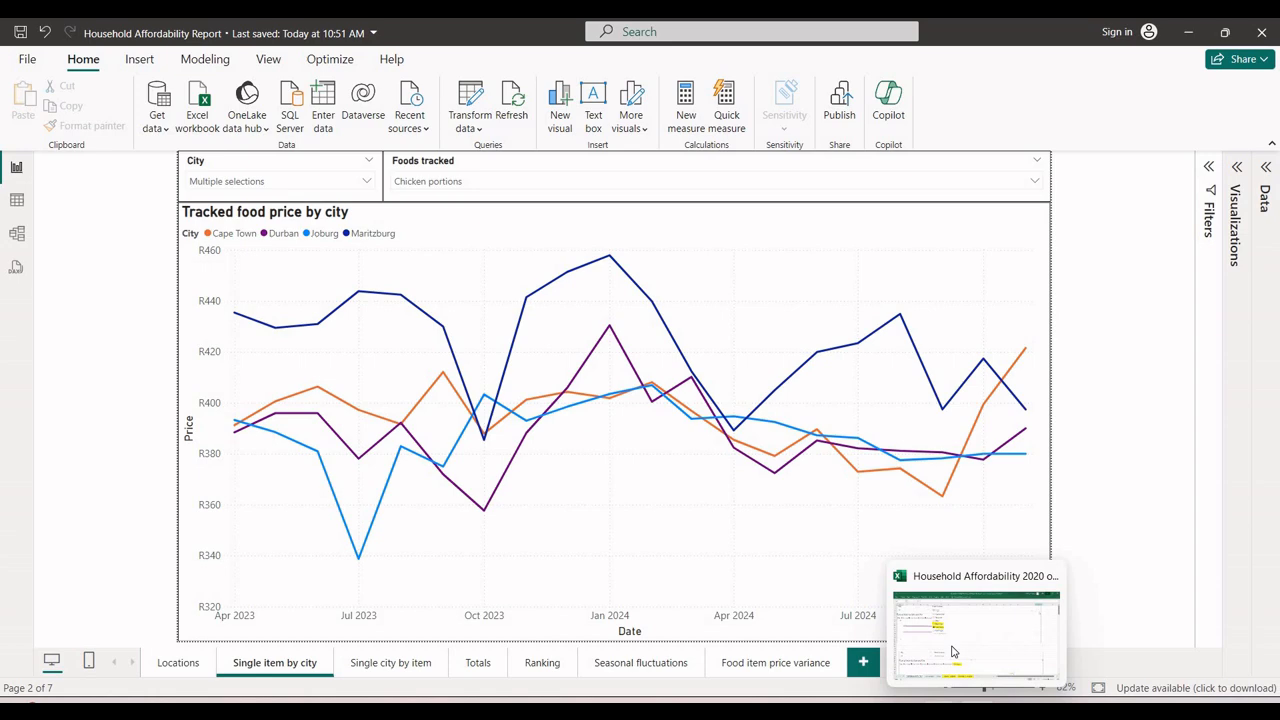
{"action": "left_click", "coordinate": [953, 652]}
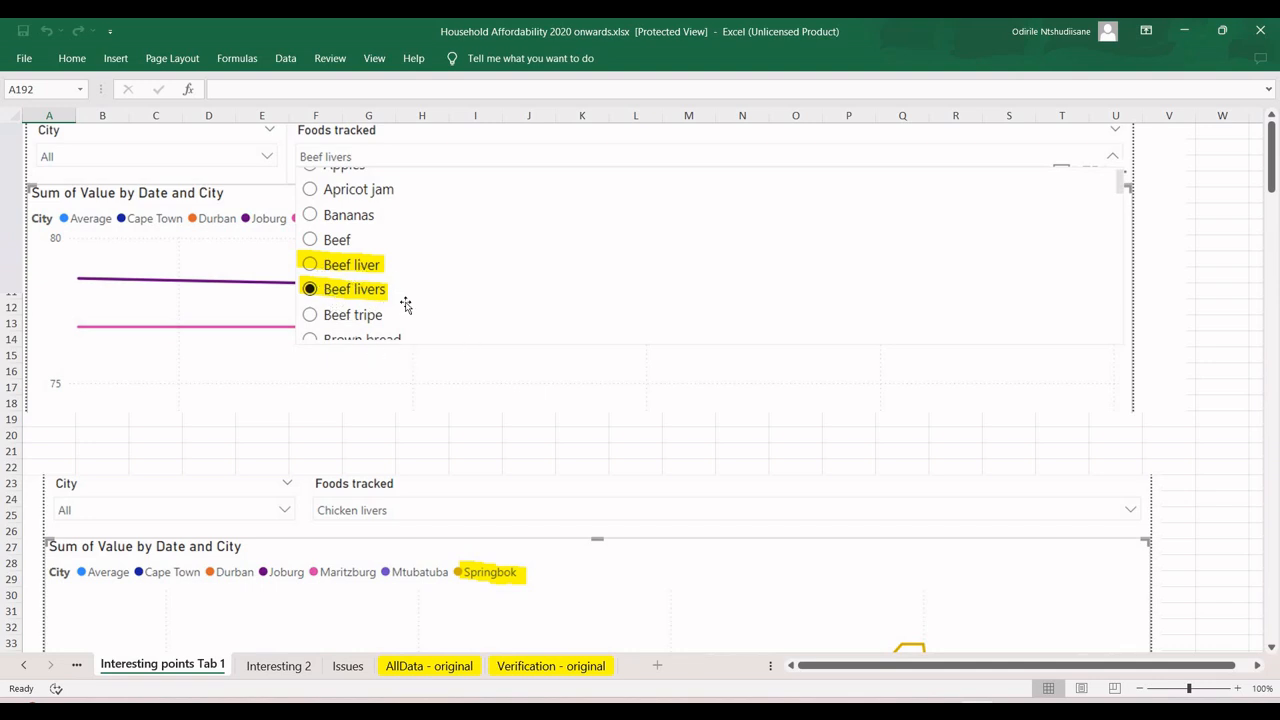
{"action": "left_click", "coordinate": [546, 666]}
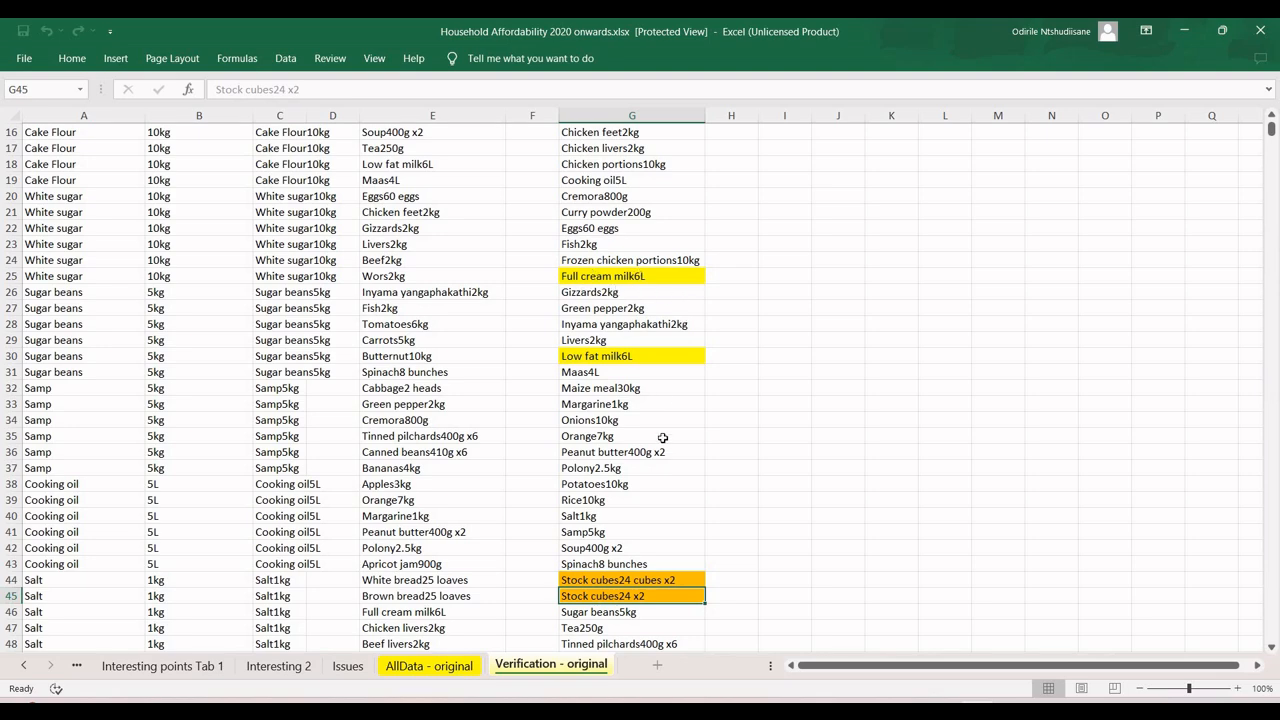
{"action": "scroll", "coordinate": [662, 438], "scroll_direction": "up", "scroll_amount": 5}
{"action": "scroll", "coordinate": [571, 549], "scroll_direction": "down", "scroll_amount": 6}
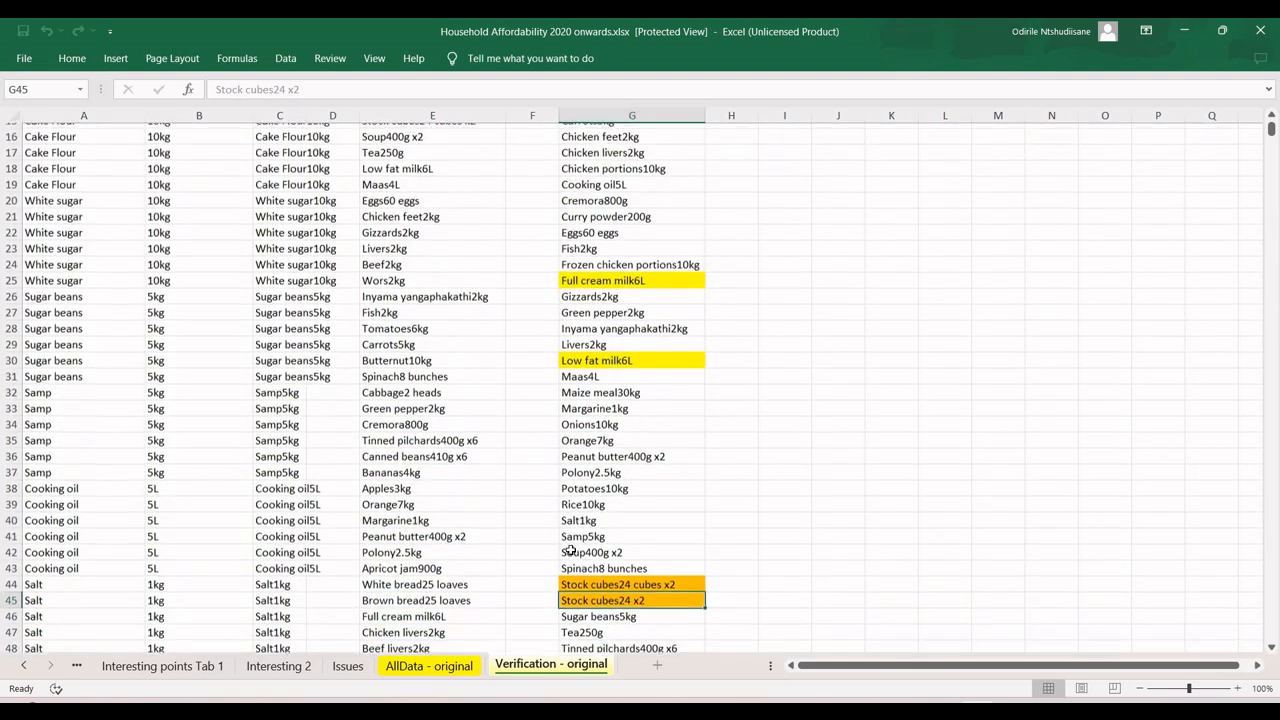
{"action": "key", "text": "Up"}
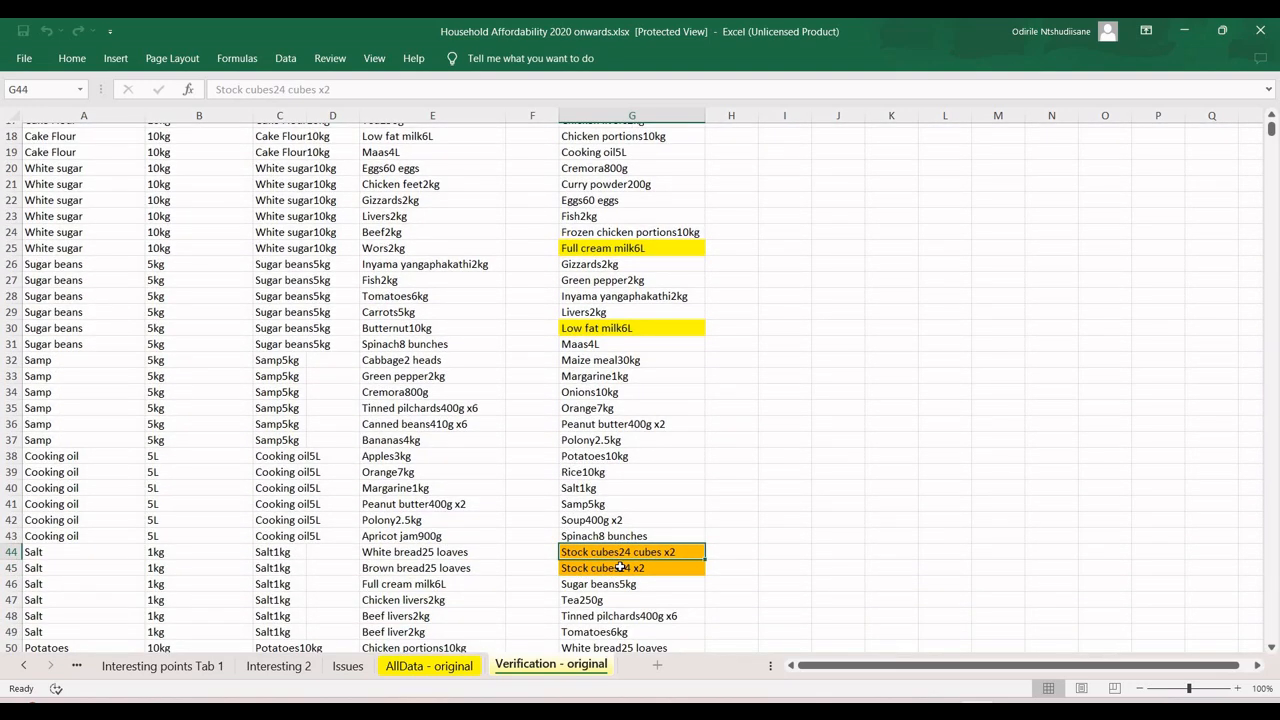
{"action": "key", "text": "Down"}
{"action": "key", "text": "Up"}
{"action": "key", "text": "Down"}
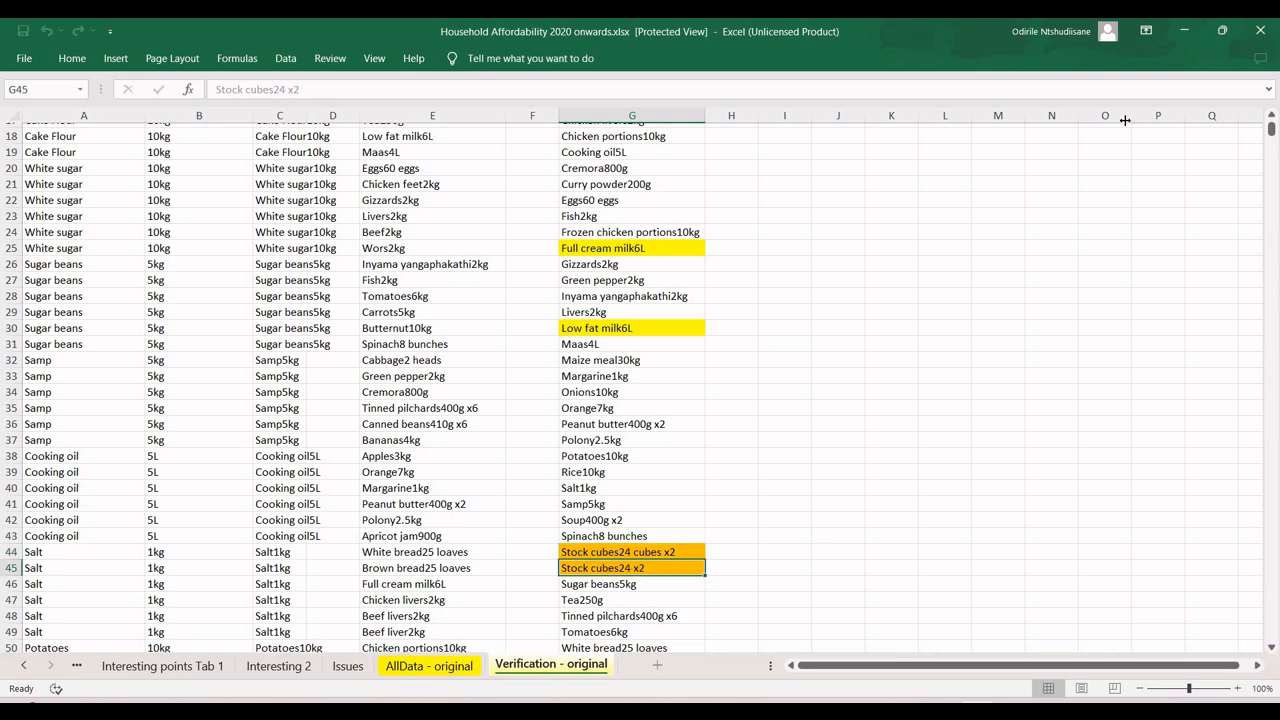
{"action": "left_click", "coordinate": [1190, 34]}
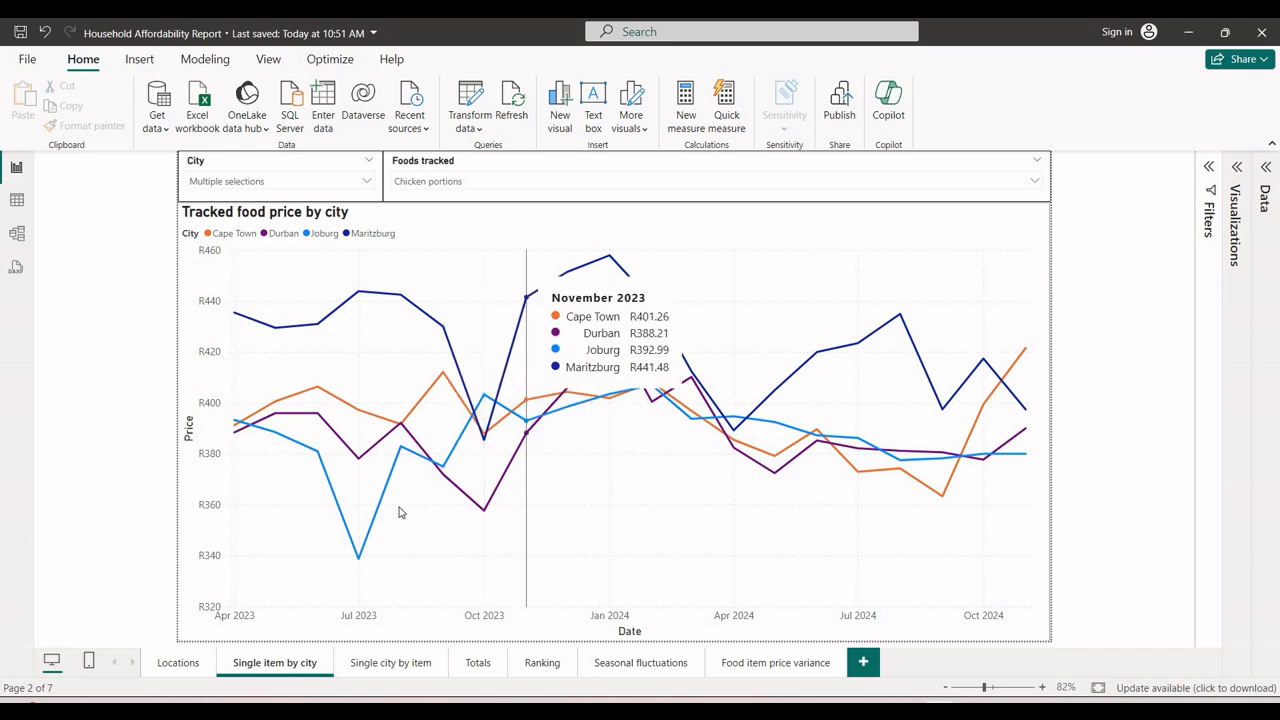
Examine Joburg's beef, eggs and fish price trends on the Single city by item page, checking tracked quantities on the Seasonal fluctuations page.
{"action": "left_click", "coordinate": [393, 664]}
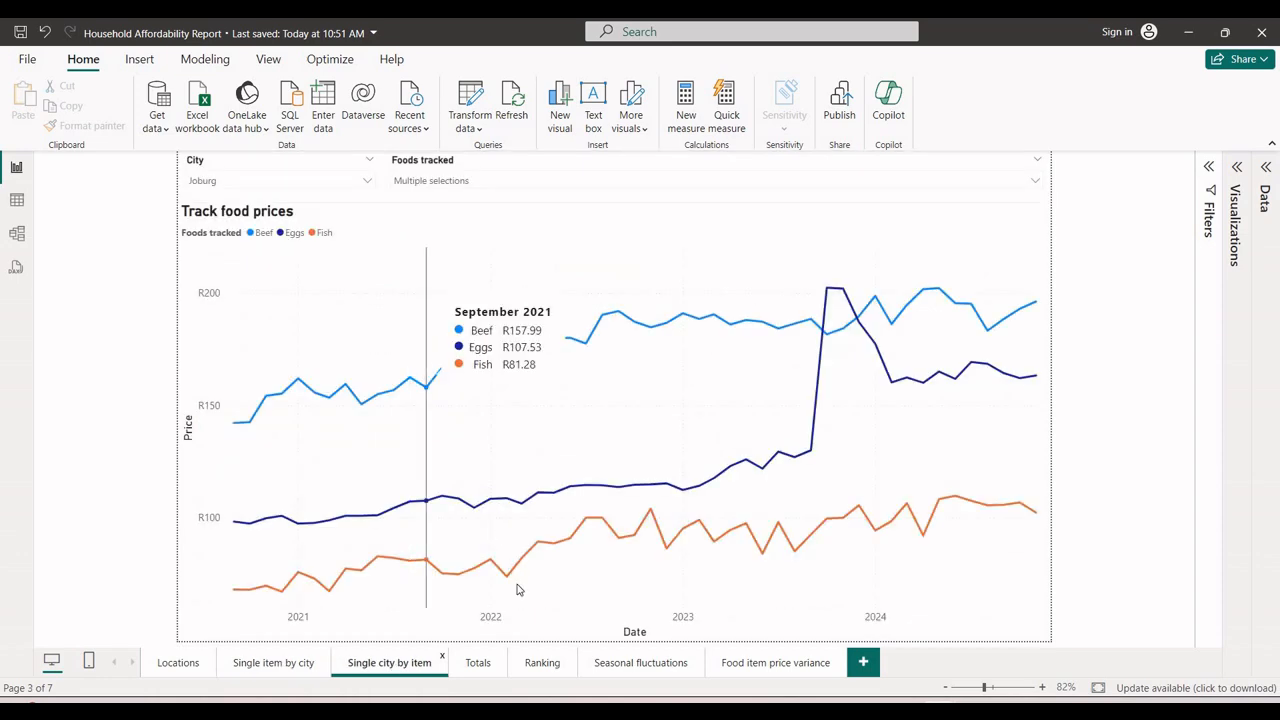
{"action": "left_click", "coordinate": [541, 663]}
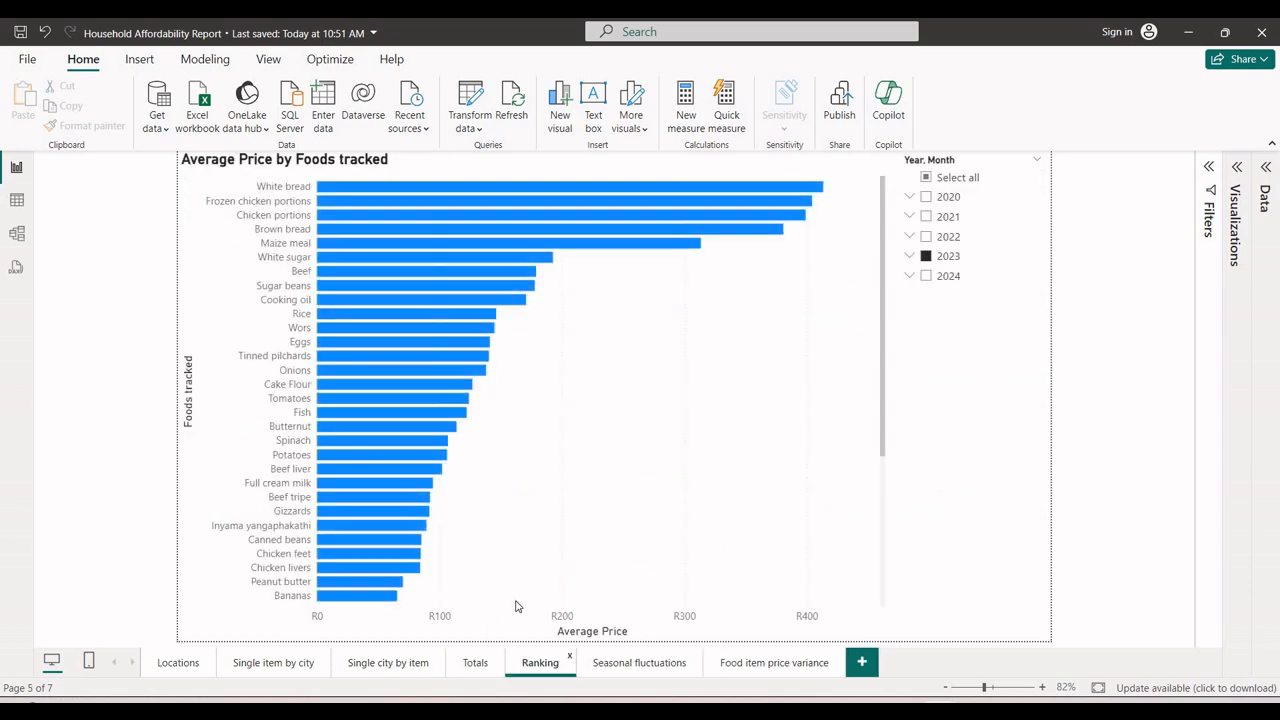
{"action": "left_click", "coordinate": [388, 663]}
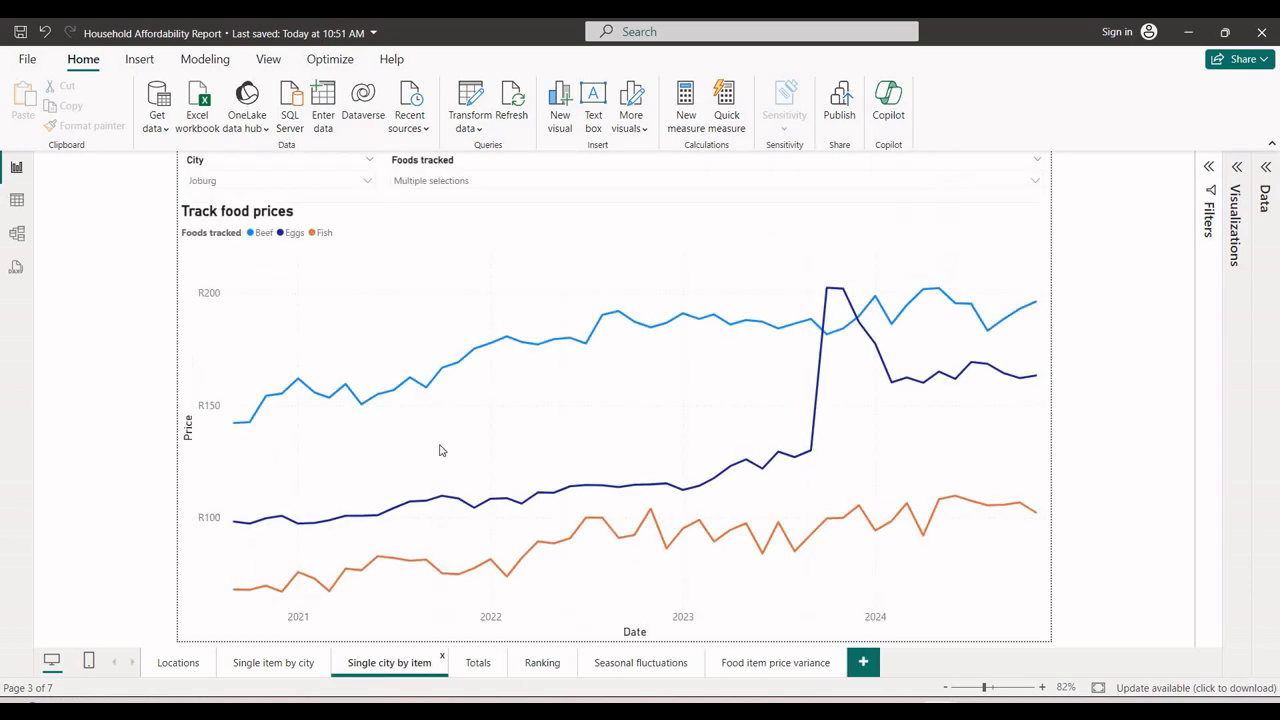
{"action": "mouse_move", "coordinate": [620, 462]}
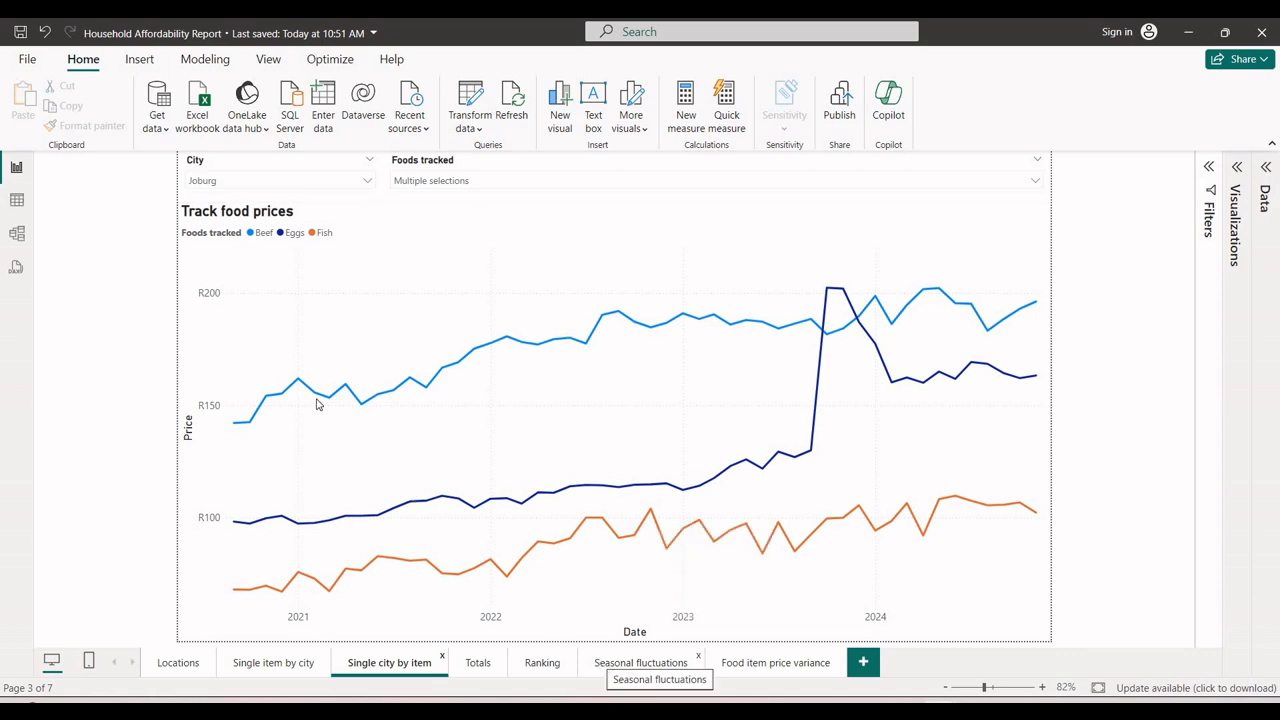
{"action": "left_click", "coordinate": [641, 662]}
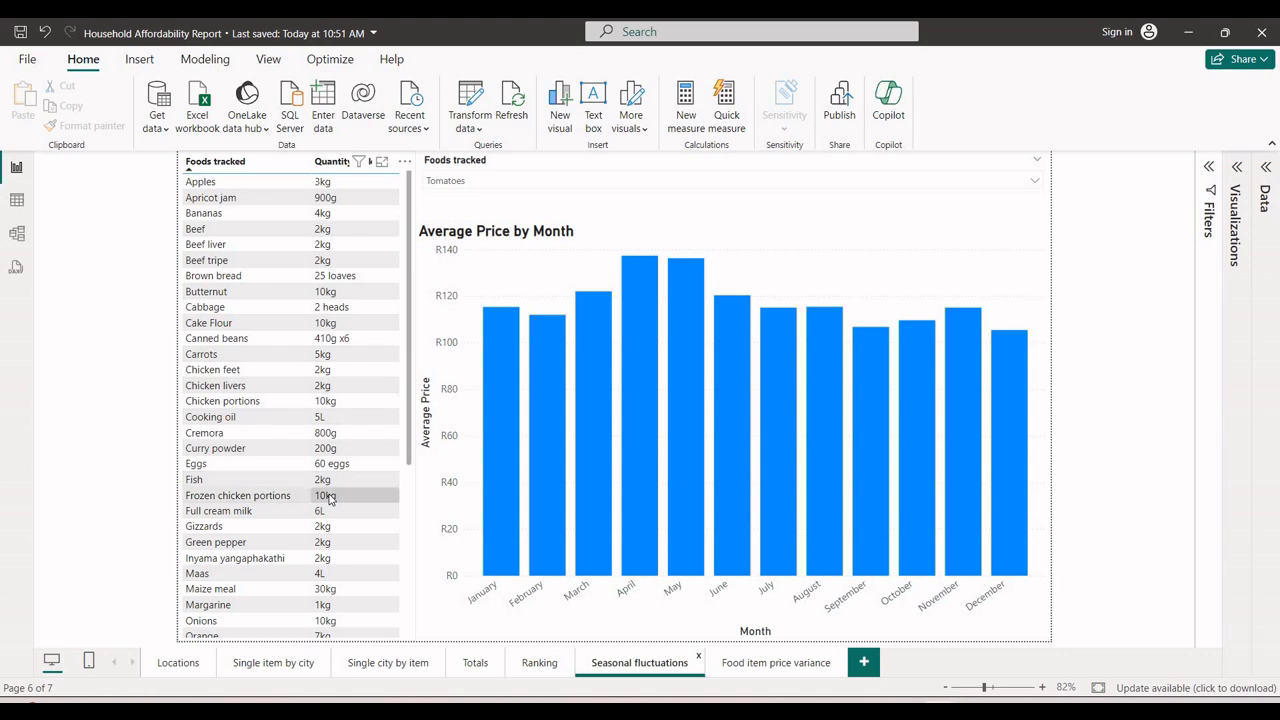
{"action": "left_click", "coordinate": [393, 664]}
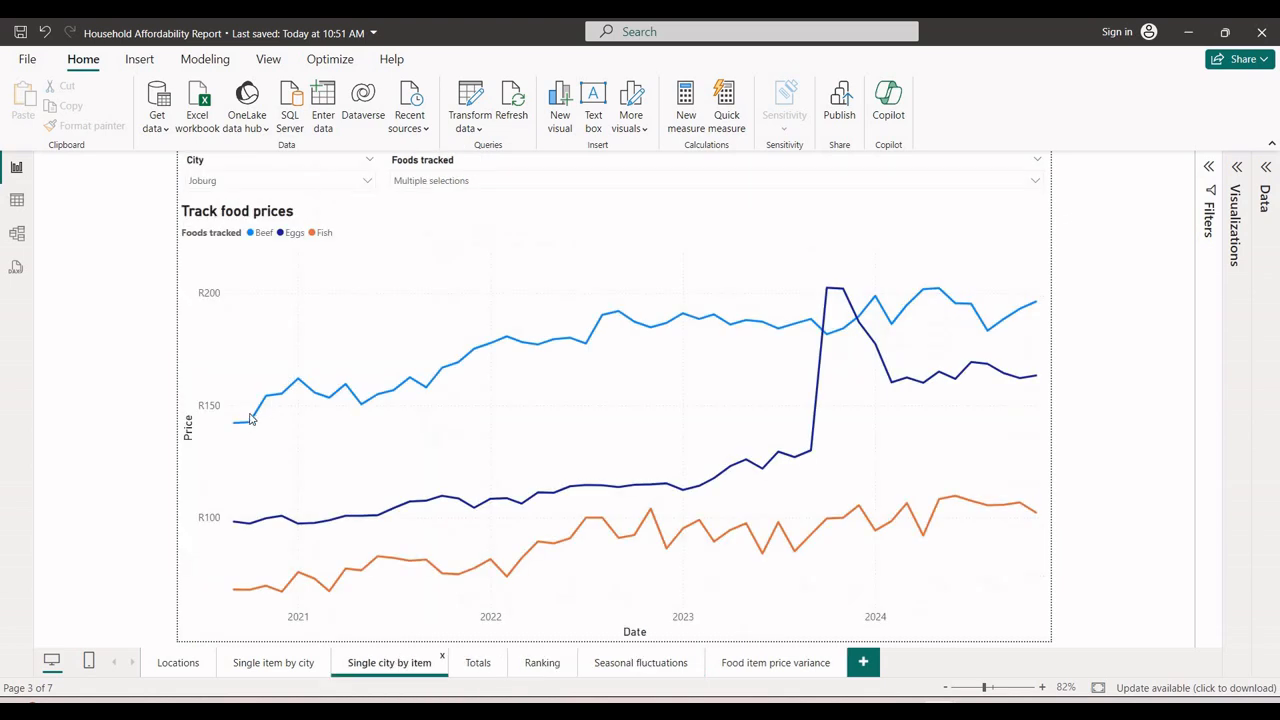
{"action": "mouse_move", "coordinate": [745, 358]}
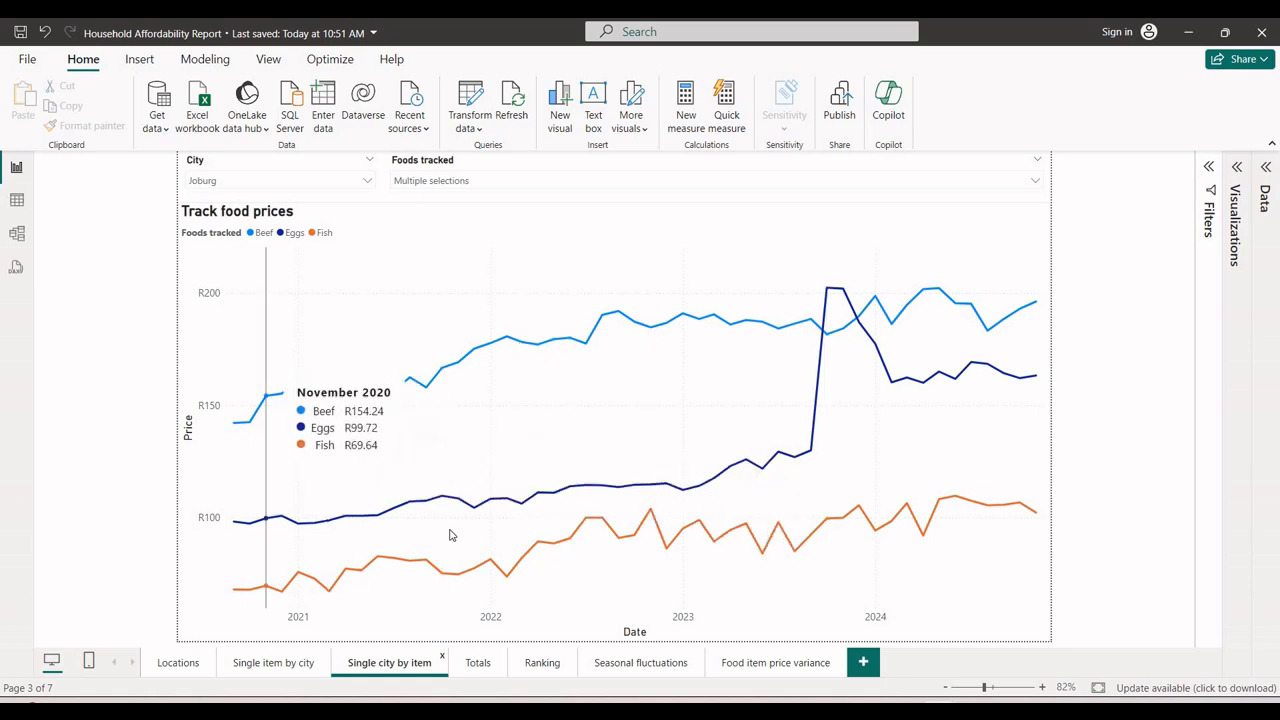
{"action": "left_click", "coordinate": [632, 664]}
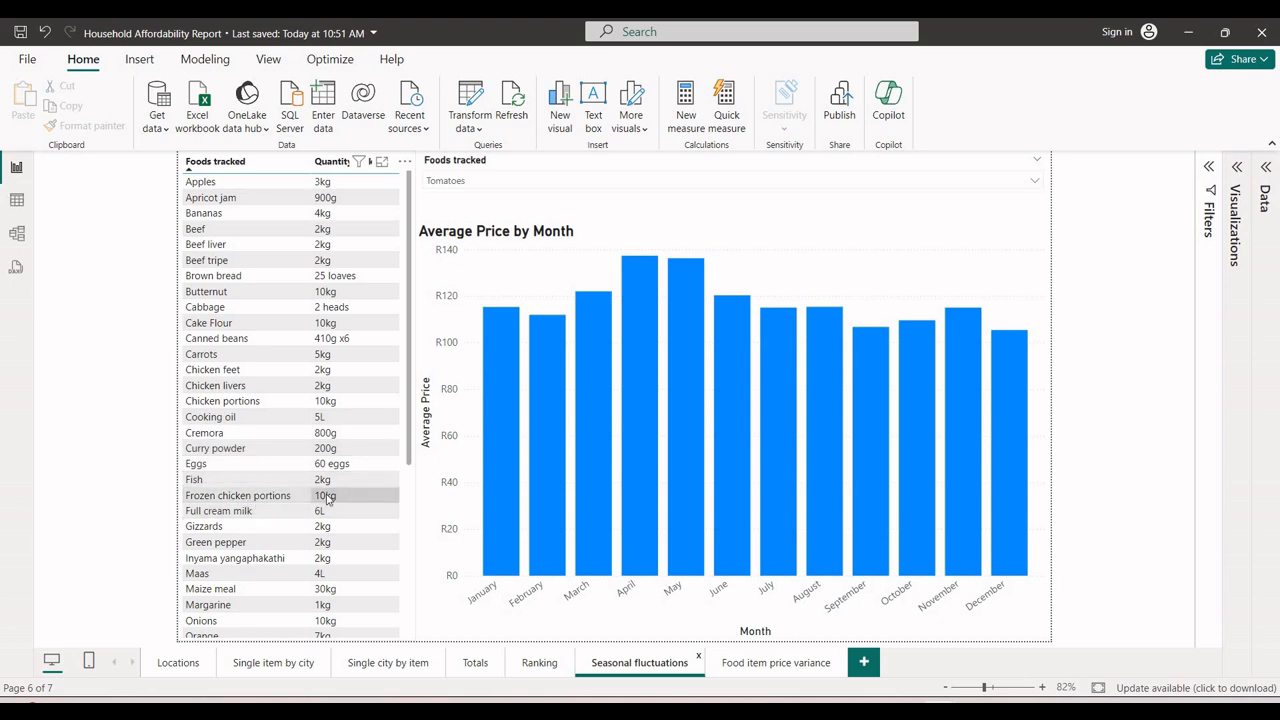
On the Single city by item page, add Frozen chicken portions to the foods charted for Joburg.
{"action": "left_click", "coordinate": [390, 660]}
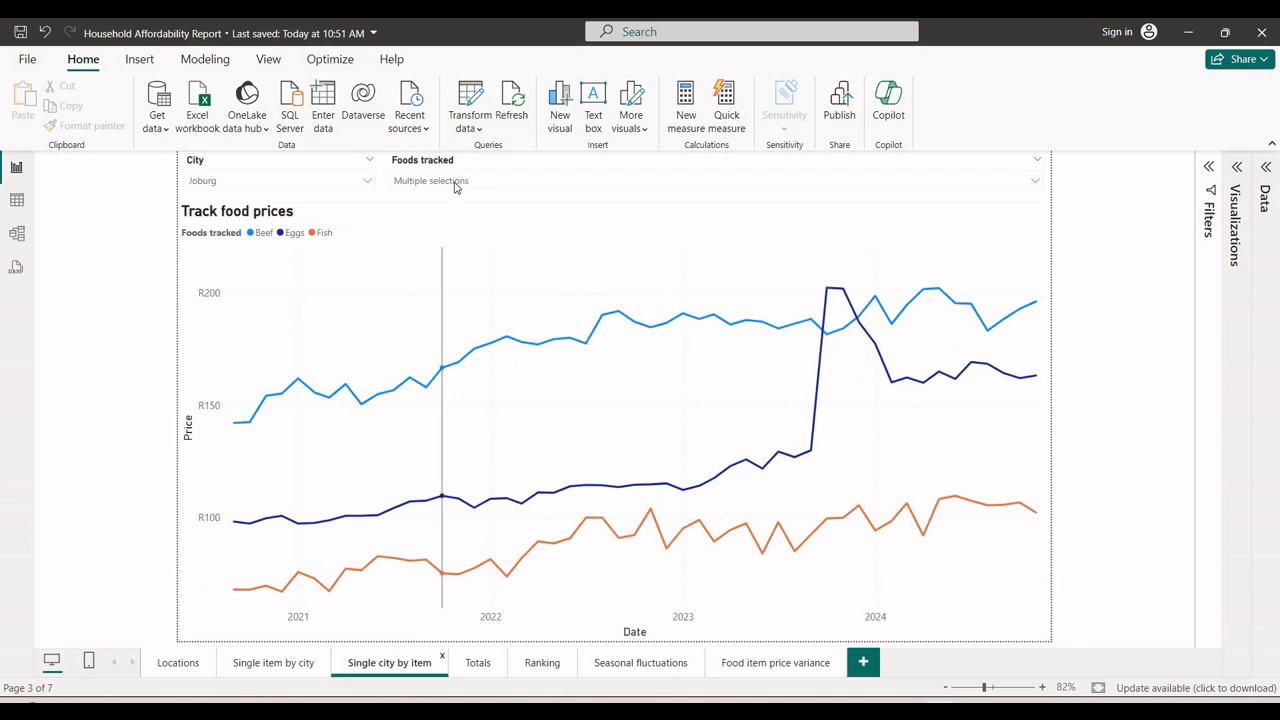
{"action": "left_click", "coordinate": [455, 184]}
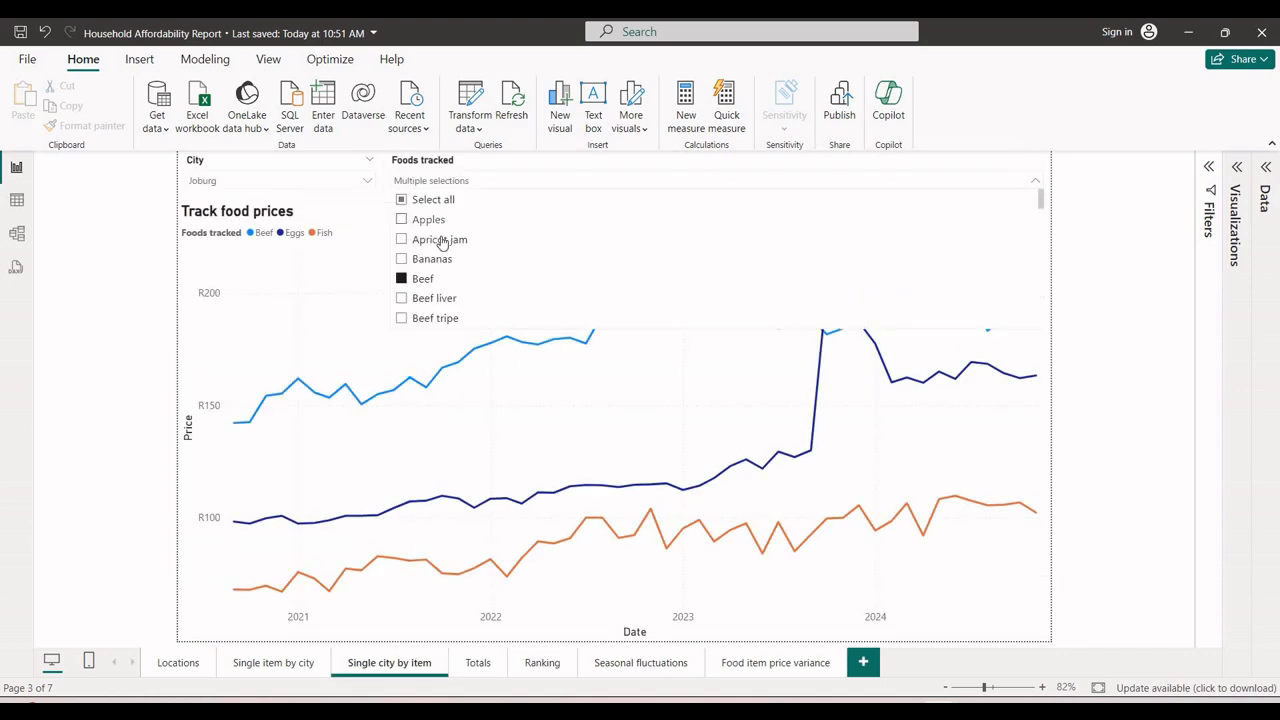
{"action": "scroll", "coordinate": [442, 242], "scroll_direction": "down", "scroll_amount": 5}
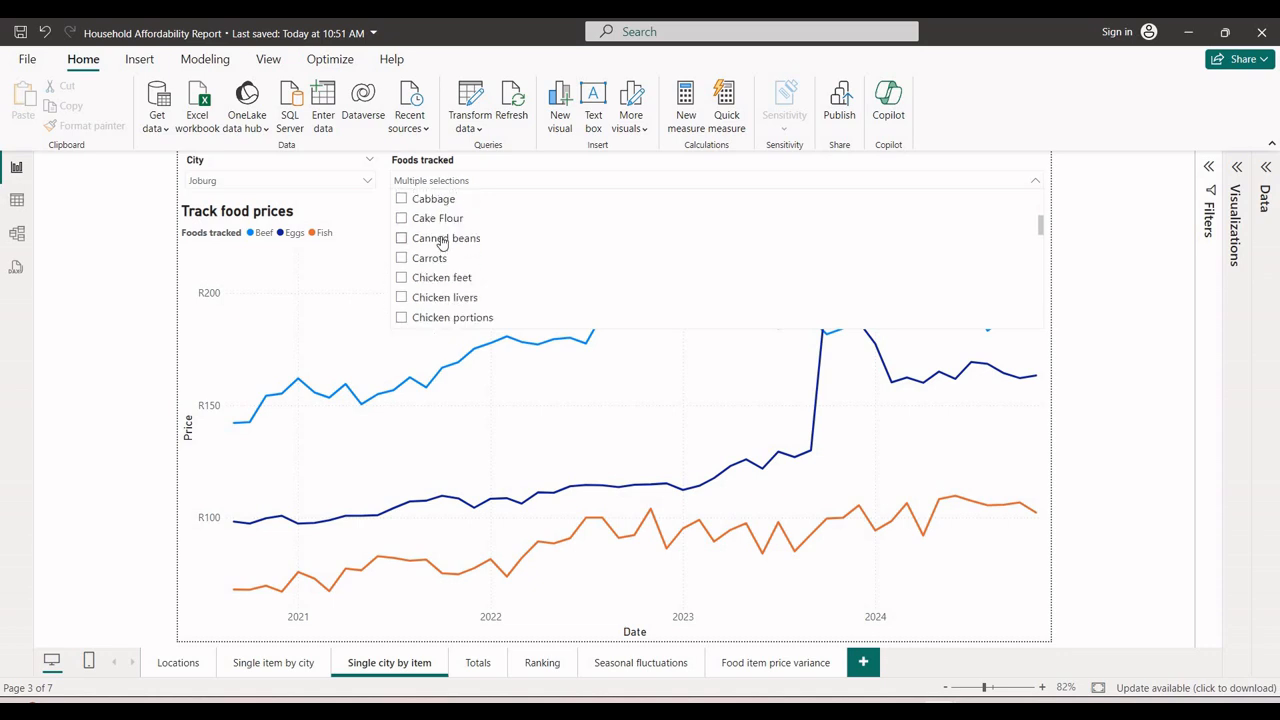
{"action": "scroll", "coordinate": [440, 245], "scroll_direction": "down", "scroll_amount": 3}
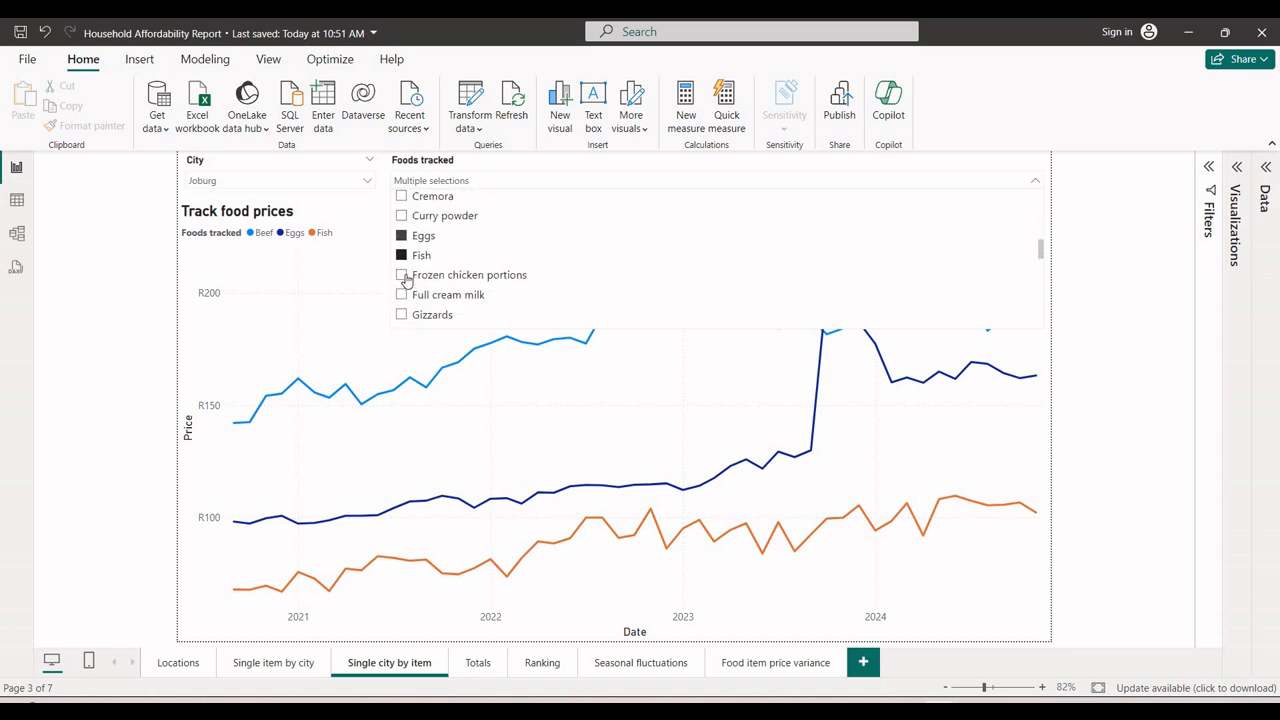
{"action": "left_click", "coordinate": [403, 277]}
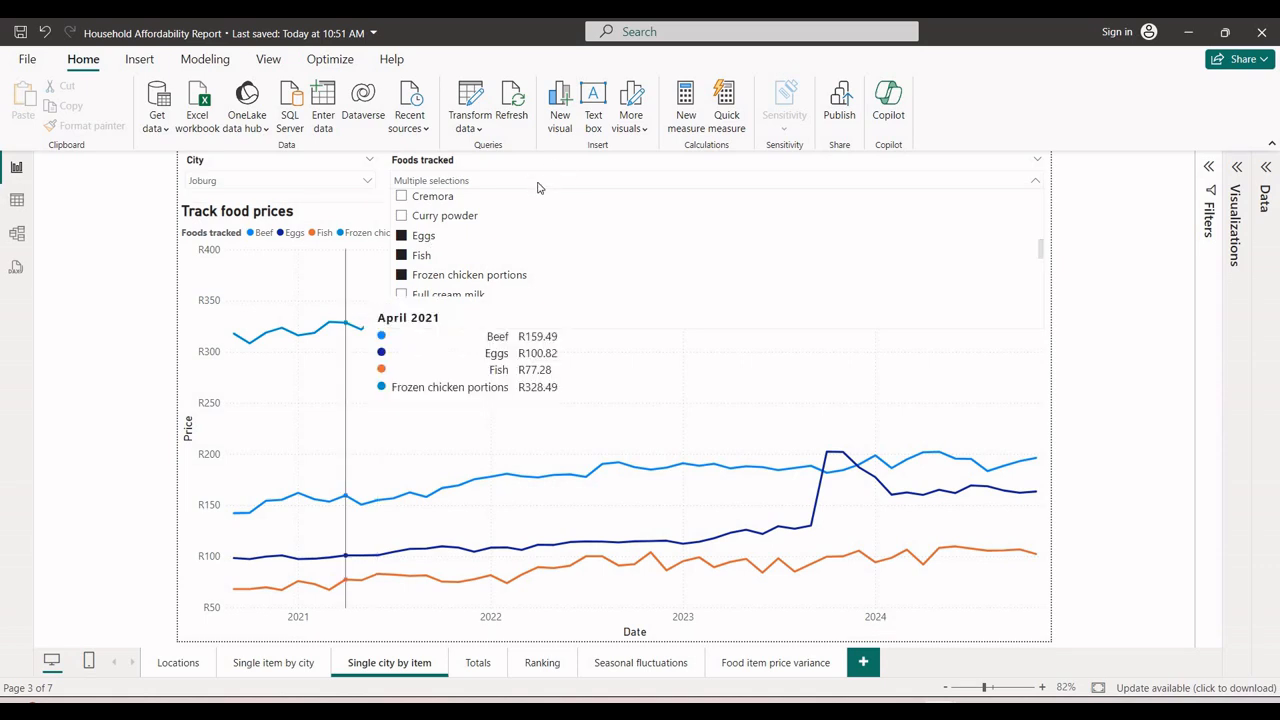
{"action": "left_click", "coordinate": [312, 396]}
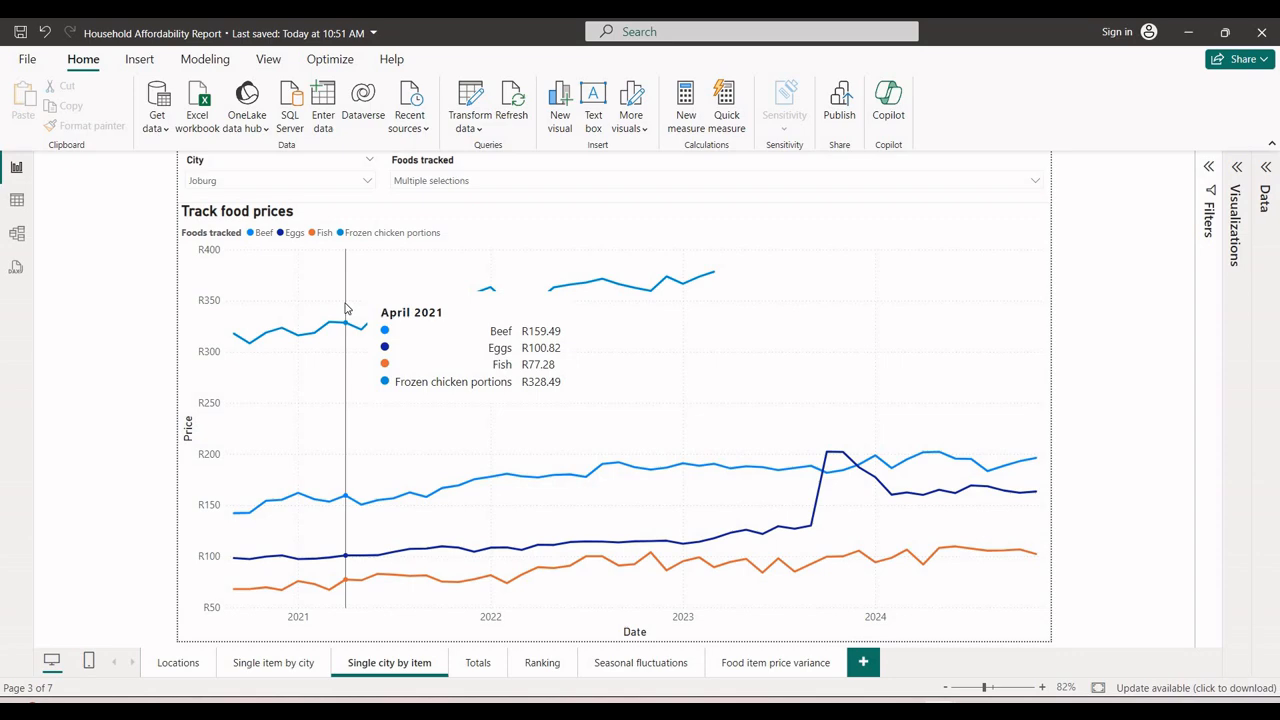
Open the Seasonal fluctuations page to check the quantity tracked for each food and the average price by month.
{"action": "left_click", "coordinate": [631, 668]}
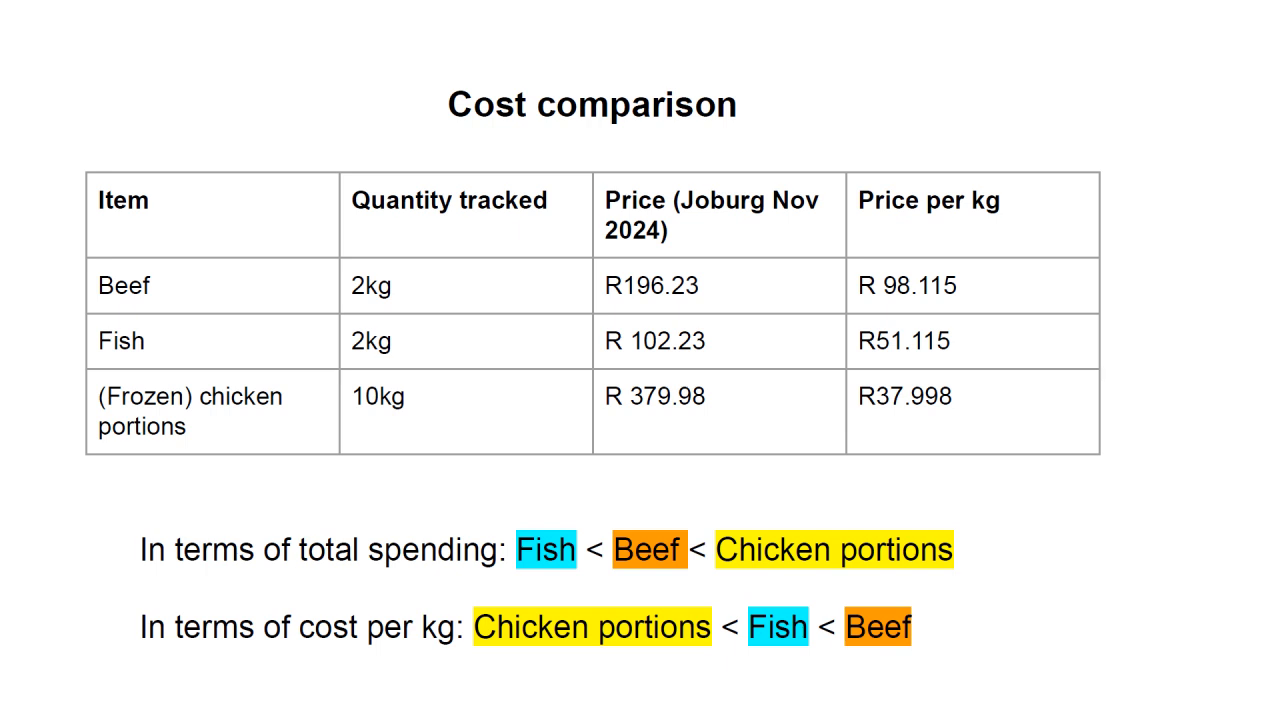
{"action": "key", "text": "Right"}
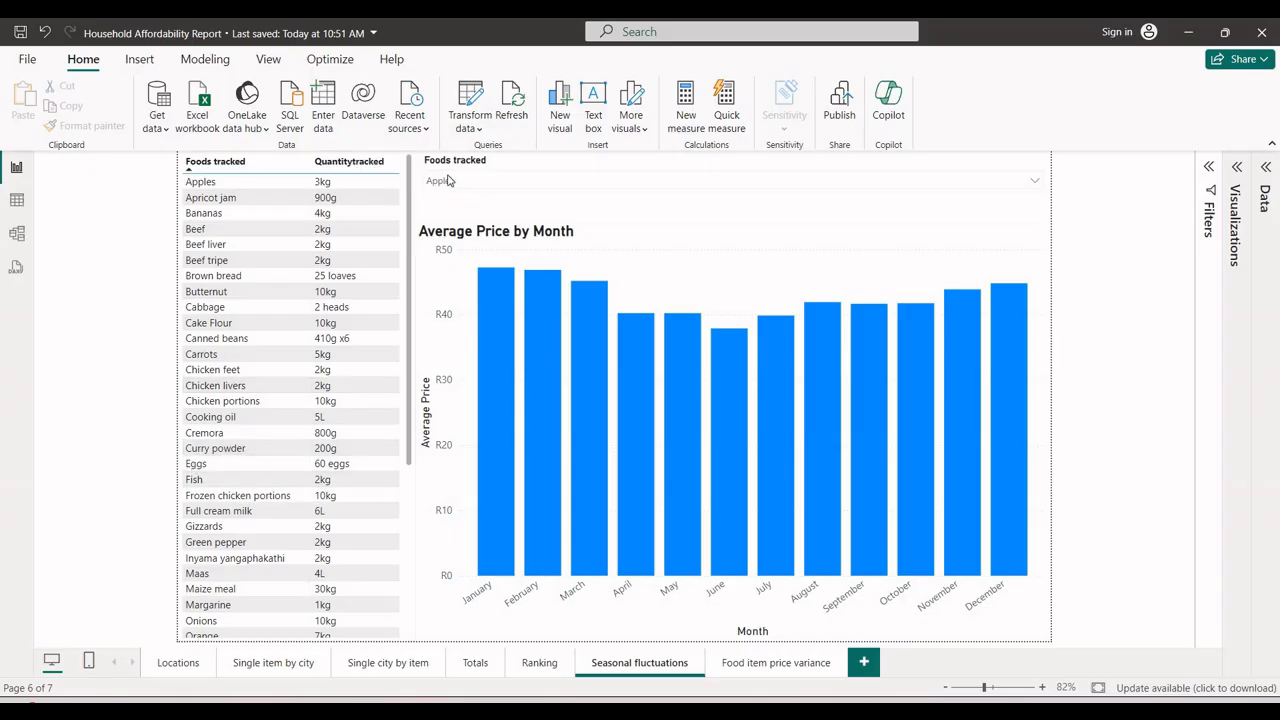
Filter the Average Price by Month chart to Butternut to examine its seasonal price pattern.
{"action": "left_click", "coordinate": [448, 180]}
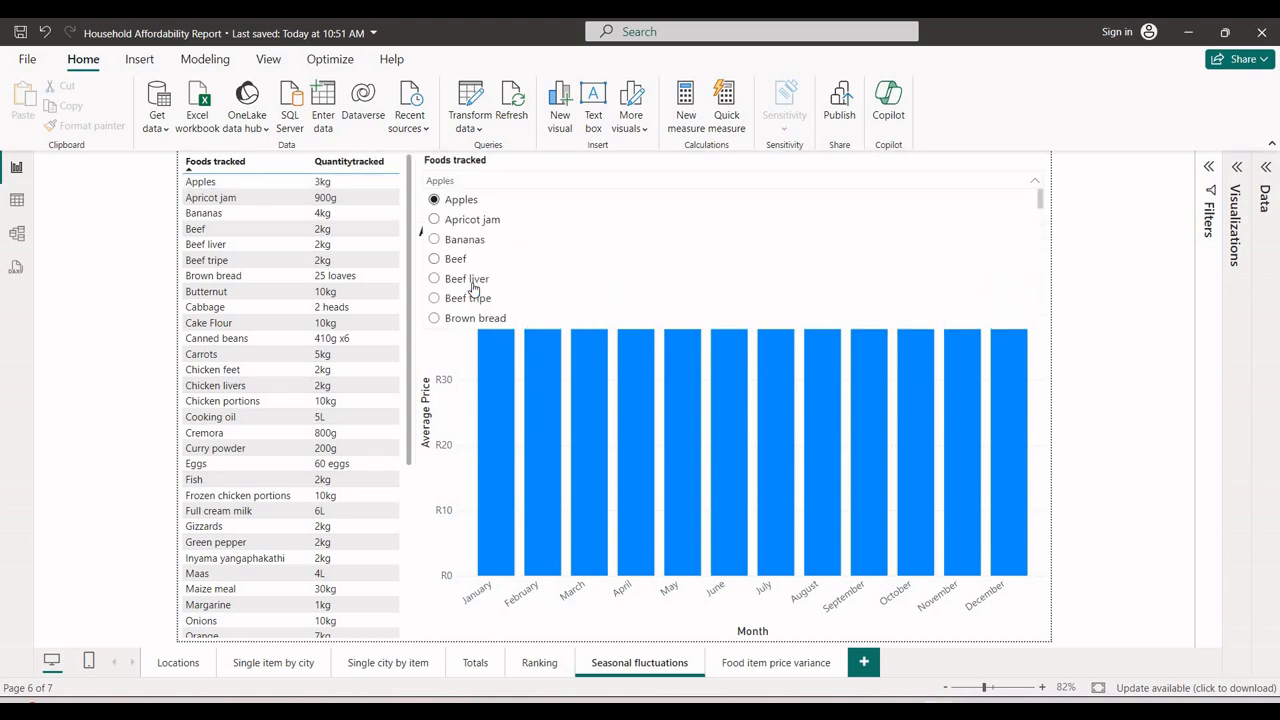
{"action": "scroll", "coordinate": [470, 285], "scroll_direction": "down", "scroll_amount": 2}
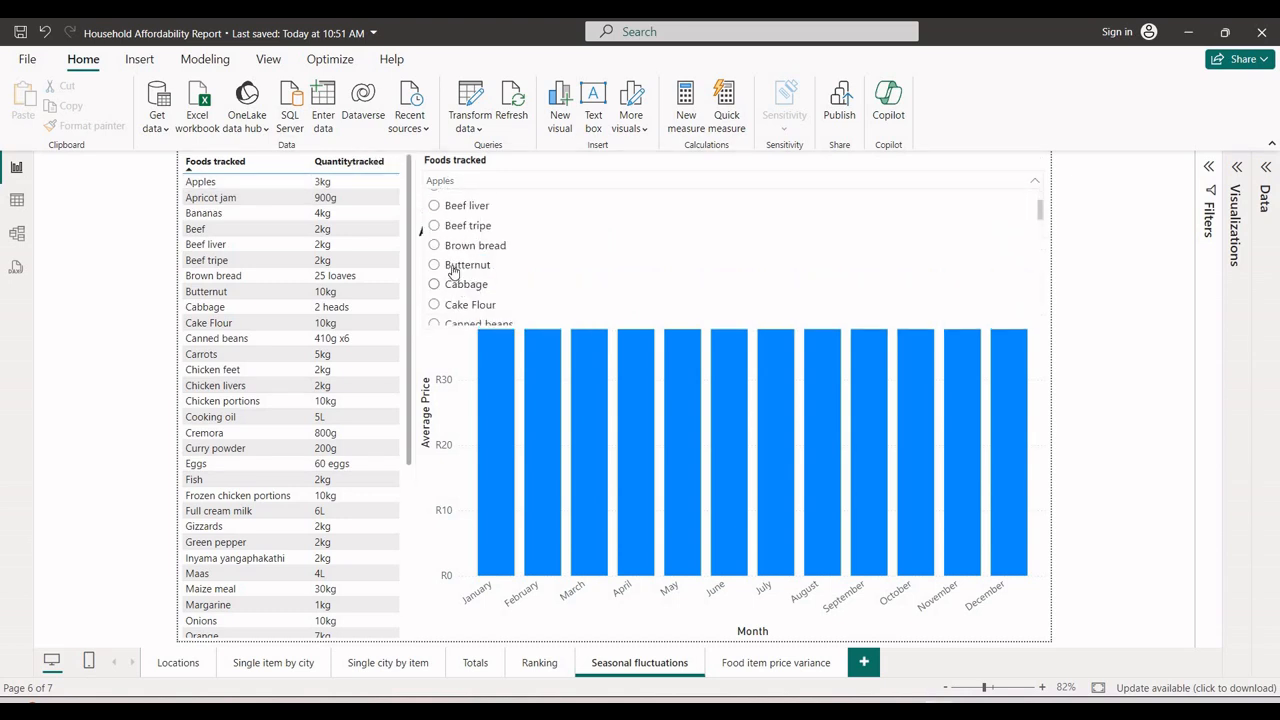
{"action": "left_click", "coordinate": [455, 265]}
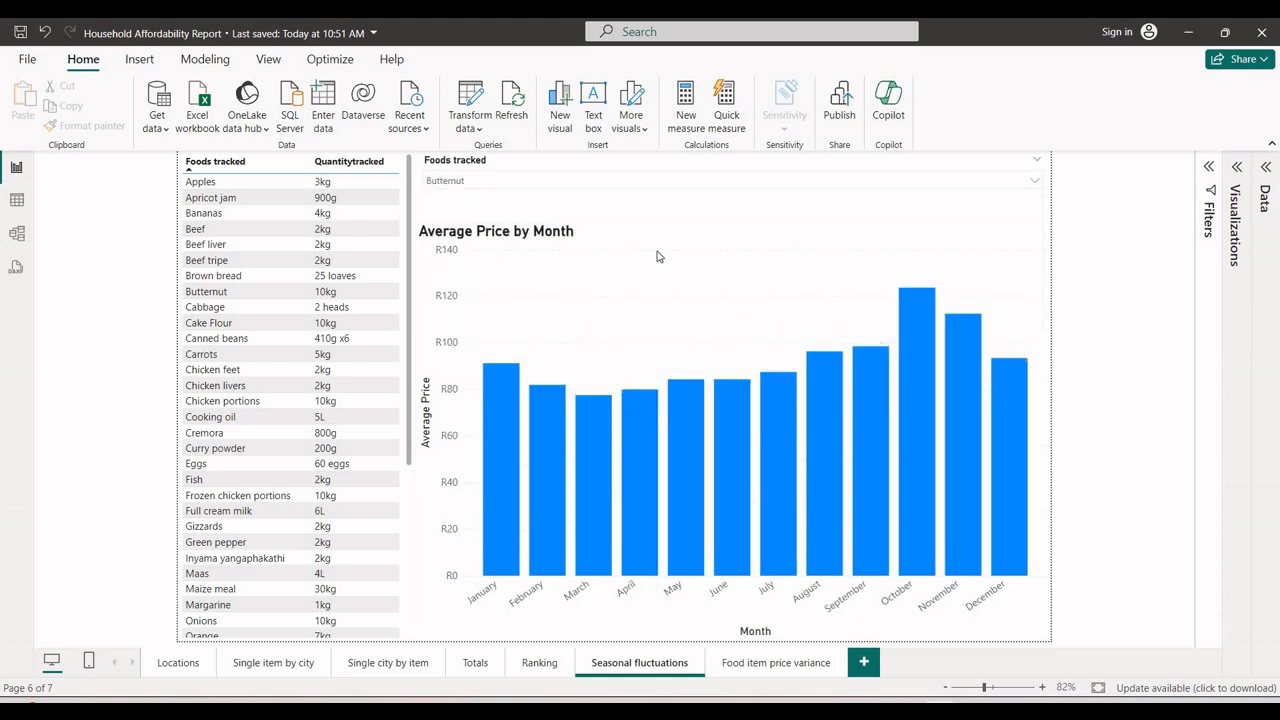
Change the tracked food to Onions and examine the average price by month, including August.
{"action": "left_click", "coordinate": [475, 183]}
{"action": "scroll", "coordinate": [494, 302], "scroll_direction": "down", "scroll_amount": 5}
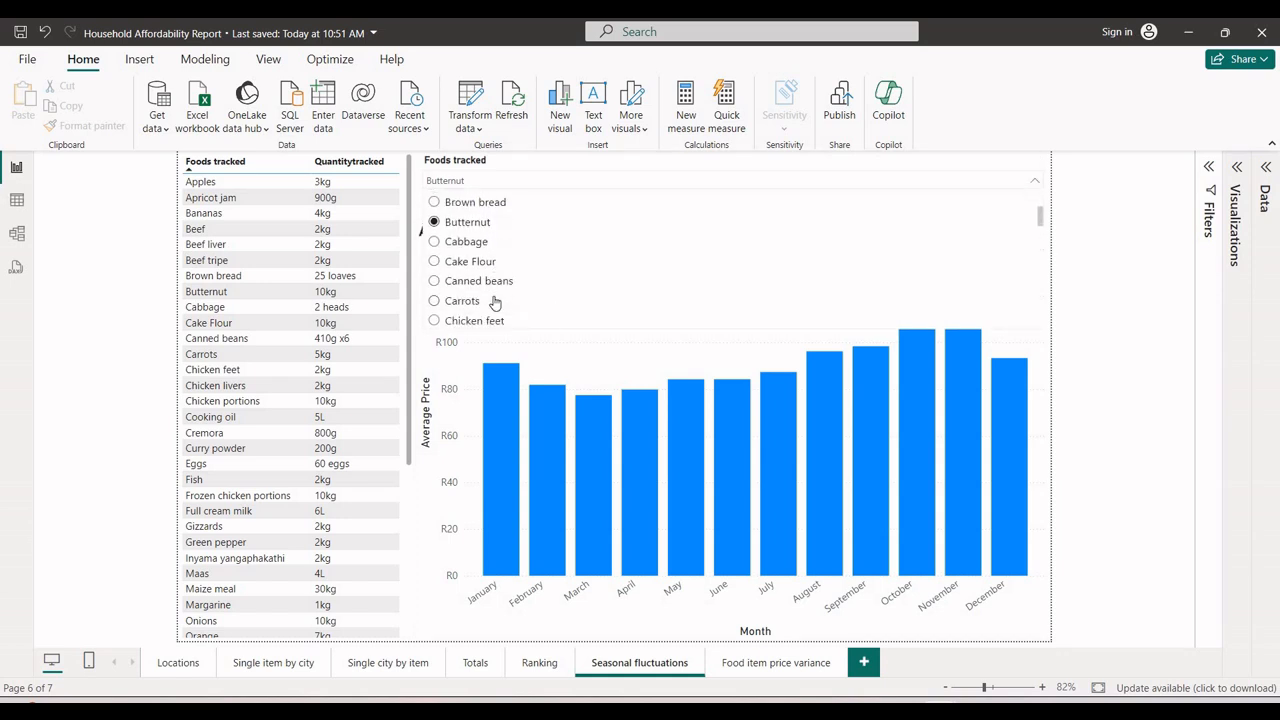
{"action": "scroll", "coordinate": [494, 302], "scroll_direction": "down", "scroll_amount": 4}
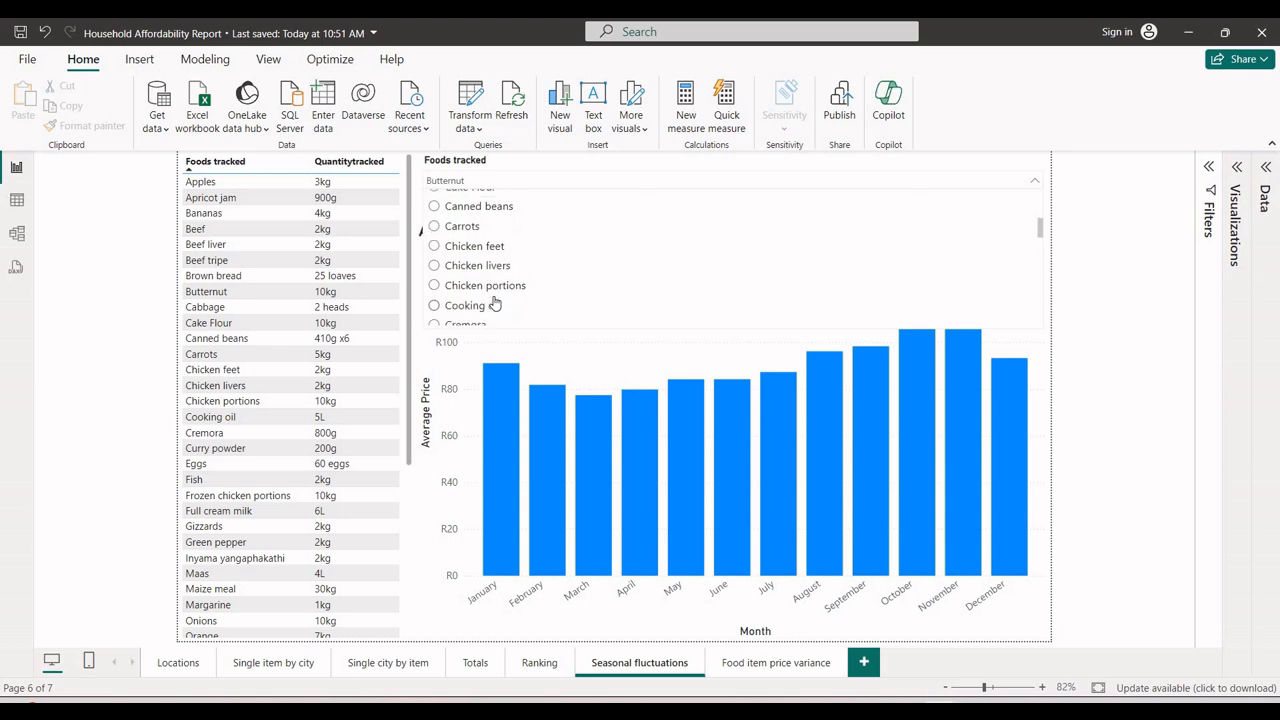
{"action": "scroll", "coordinate": [485, 314], "scroll_direction": "down", "scroll_amount": 7}
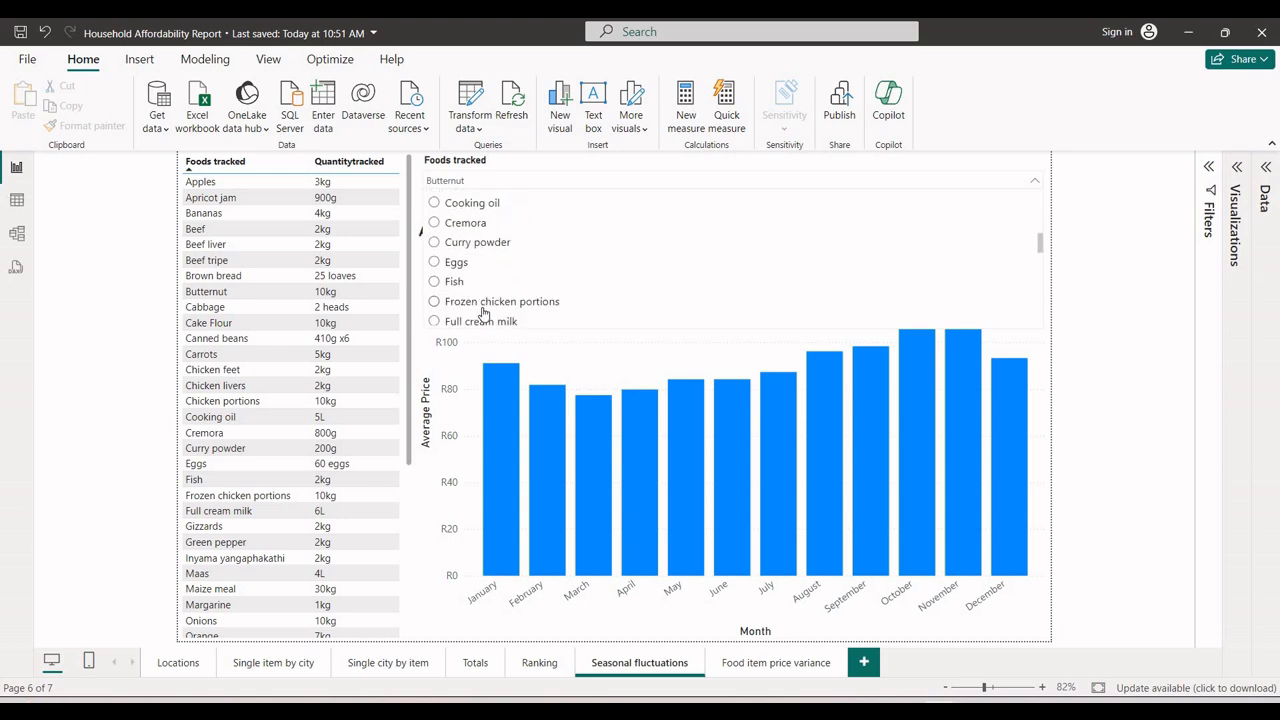
{"action": "scroll", "coordinate": [485, 312], "scroll_direction": "down", "scroll_amount": 6}
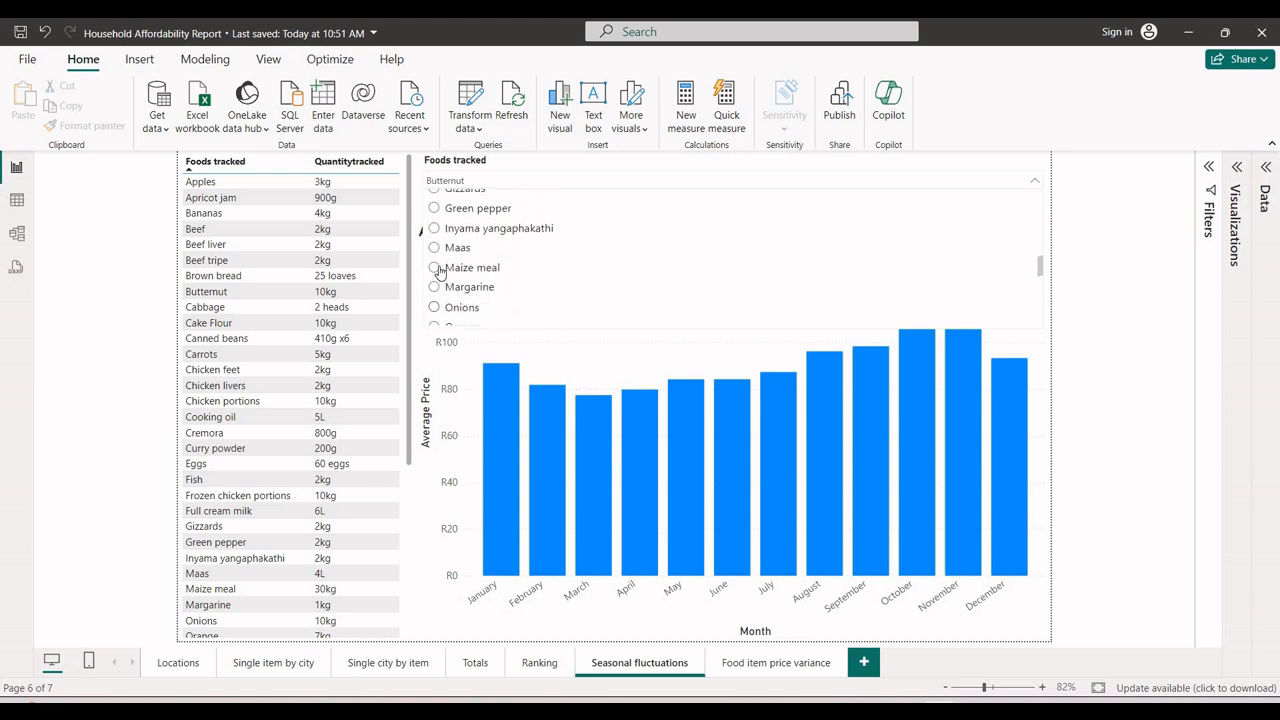
{"action": "left_click", "coordinate": [436, 261]}
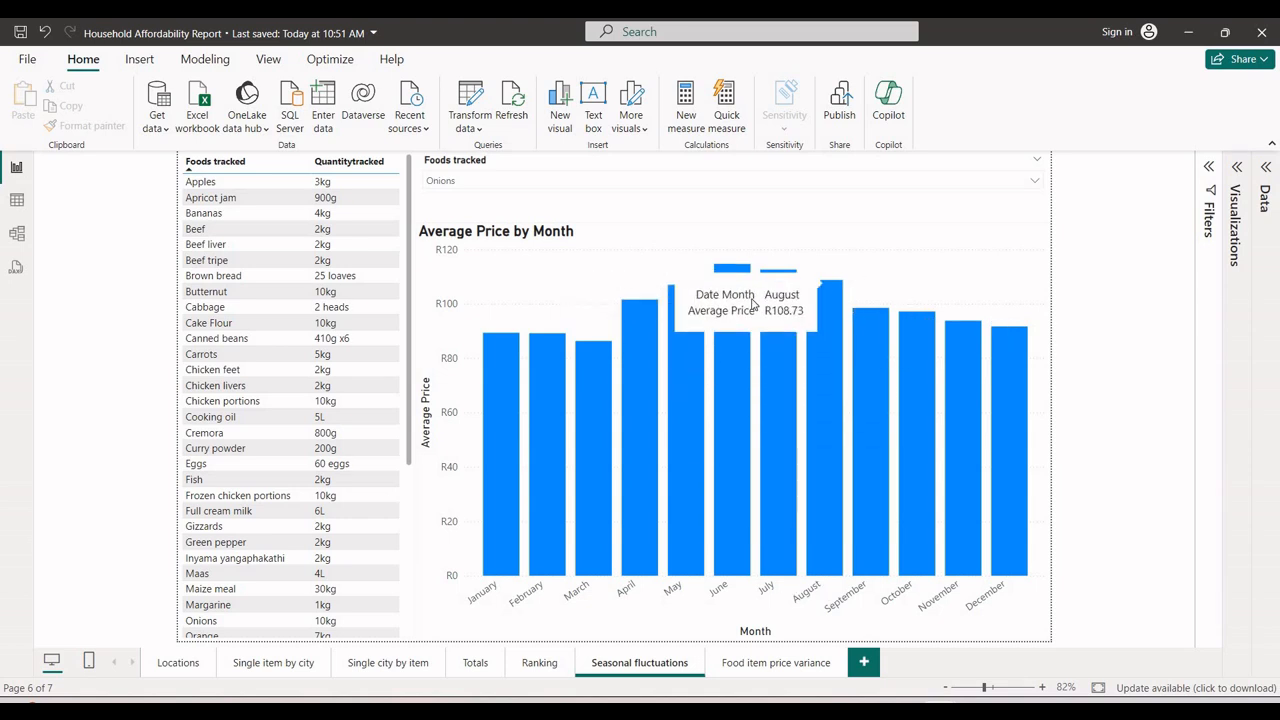
Set the tracked food to Orange to examine how its average price varies through the year.
{"action": "left_click", "coordinate": [443, 183]}
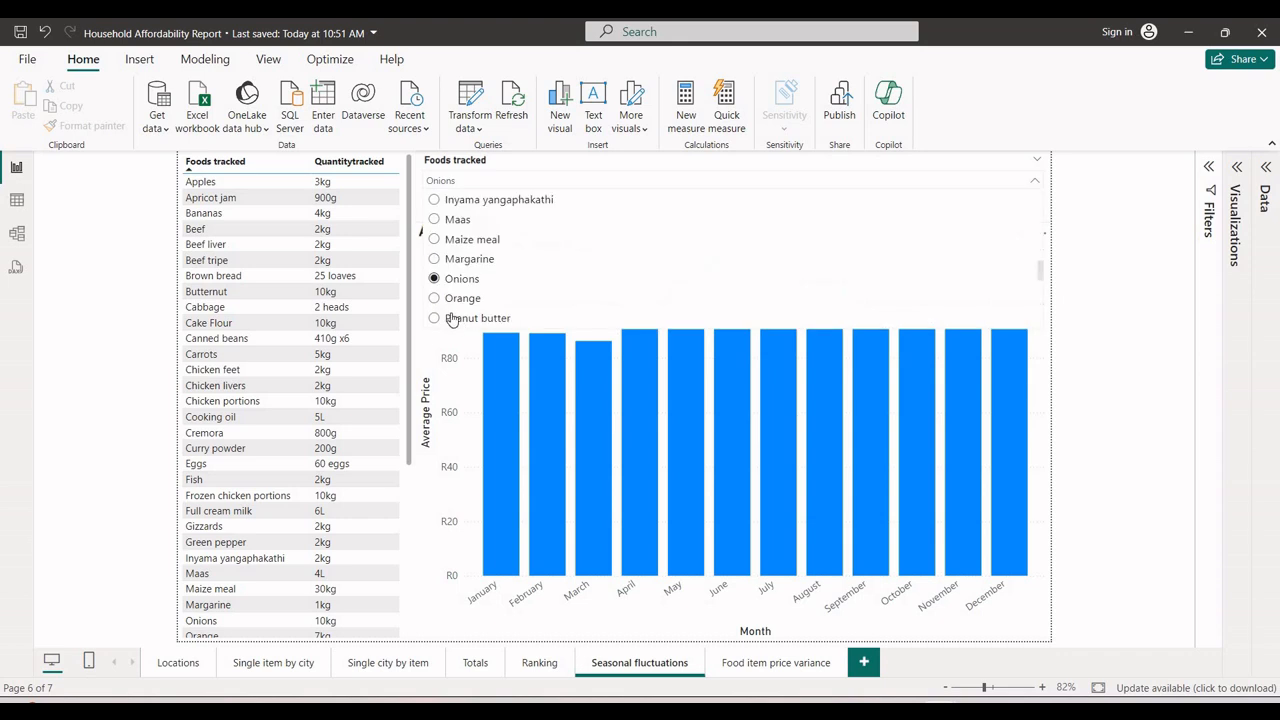
{"action": "scroll", "coordinate": [470, 300], "scroll_direction": "down", "scroll_amount": 1}
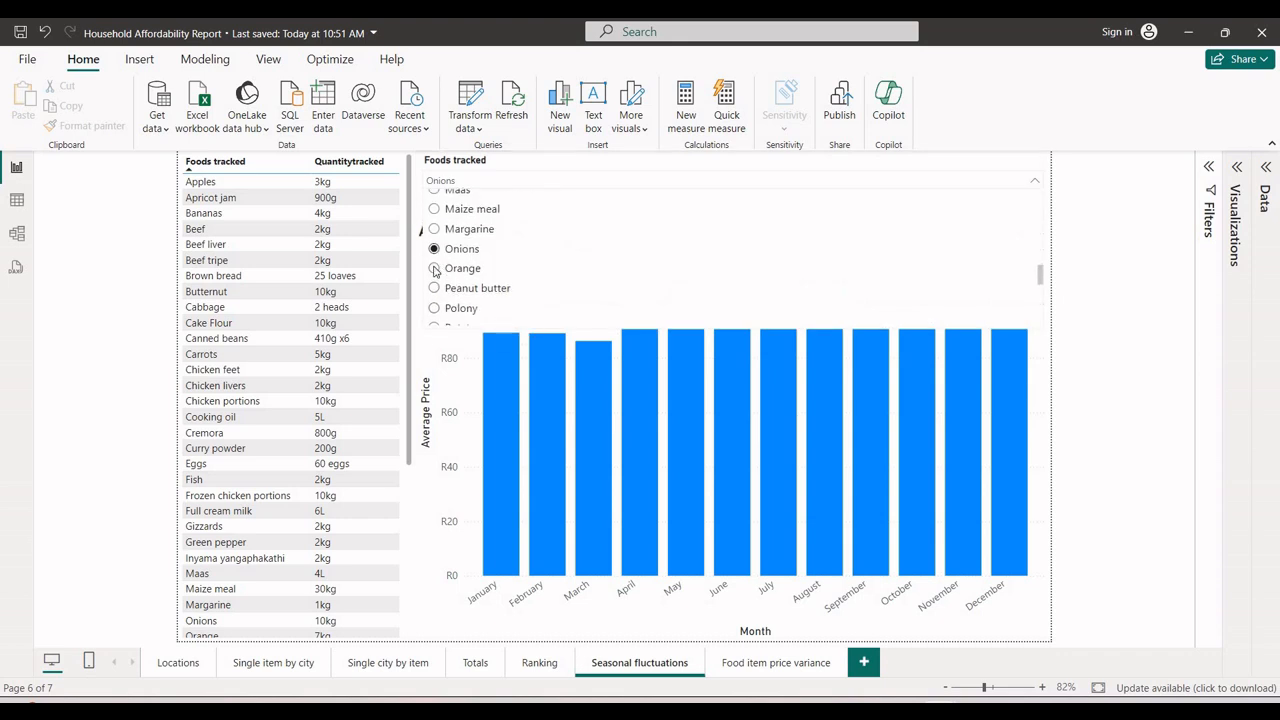
{"action": "left_click", "coordinate": [497, 267]}
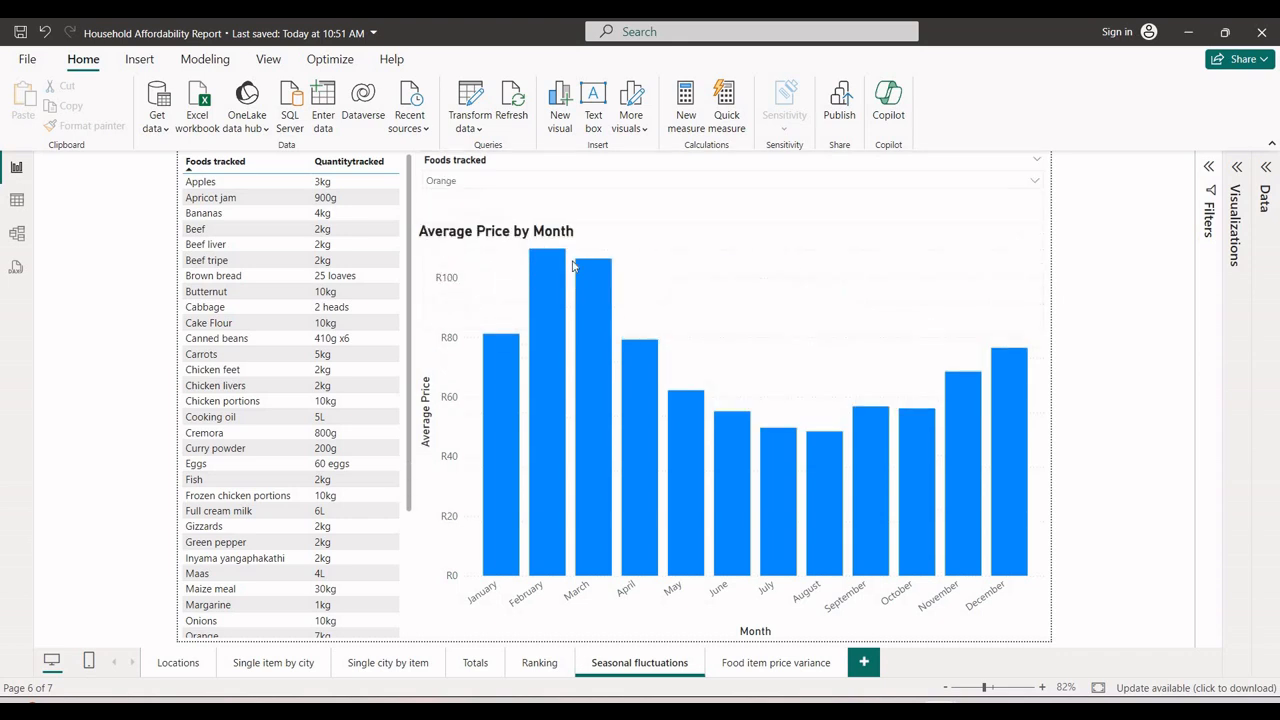
Chart Potatoes in the monthly average price visual to check their seasonal fluctuation.
{"action": "left_click", "coordinate": [483, 181]}
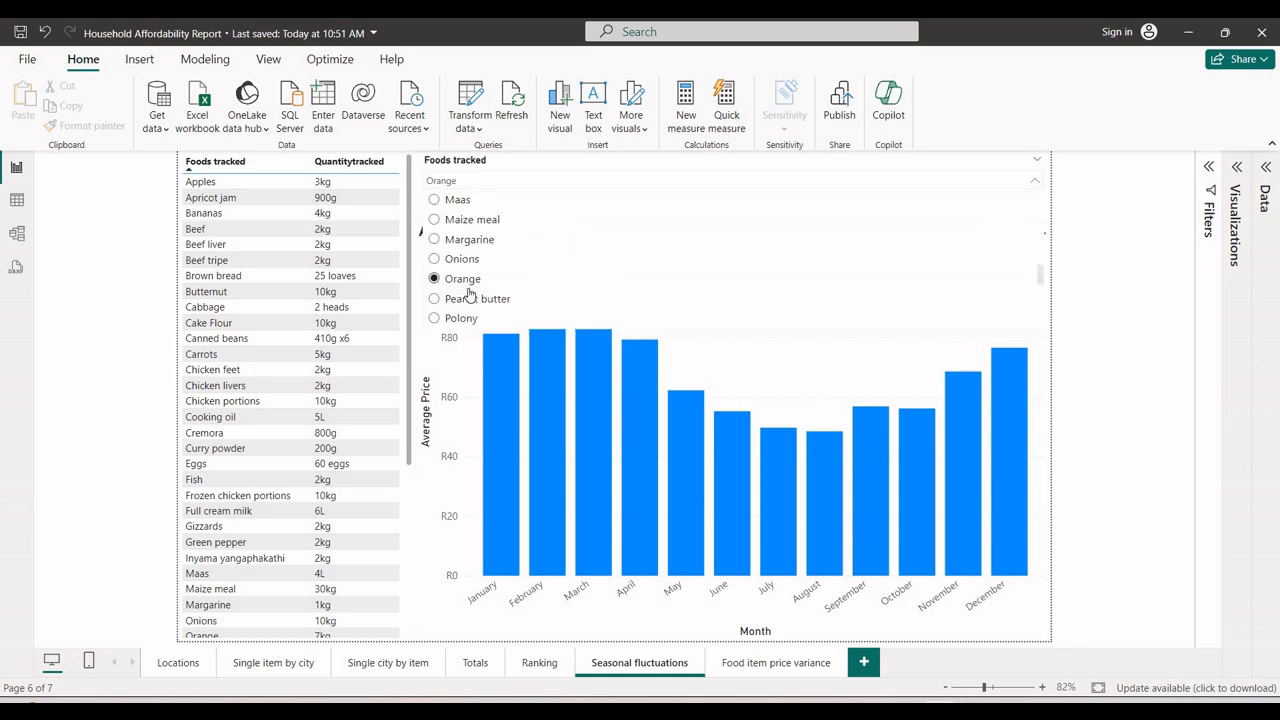
{"action": "scroll", "coordinate": [470, 295], "scroll_direction": "down", "scroll_amount": 3}
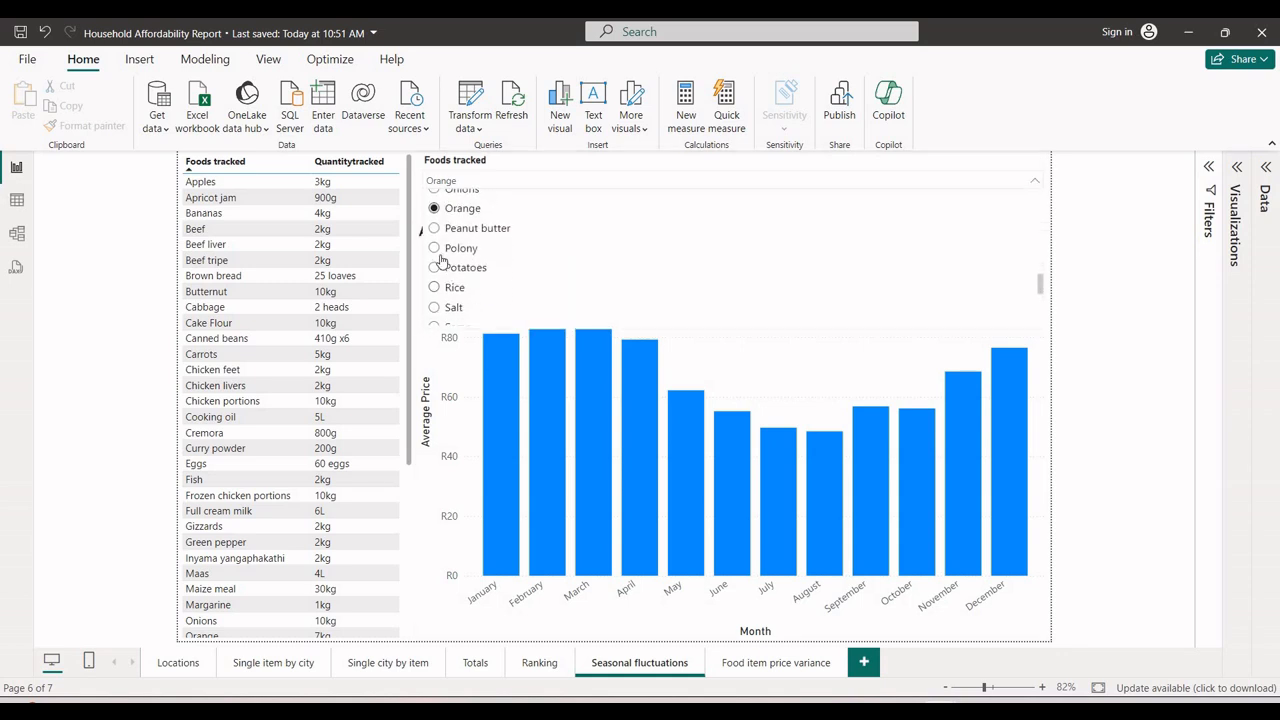
{"action": "left_click", "coordinate": [441, 259]}
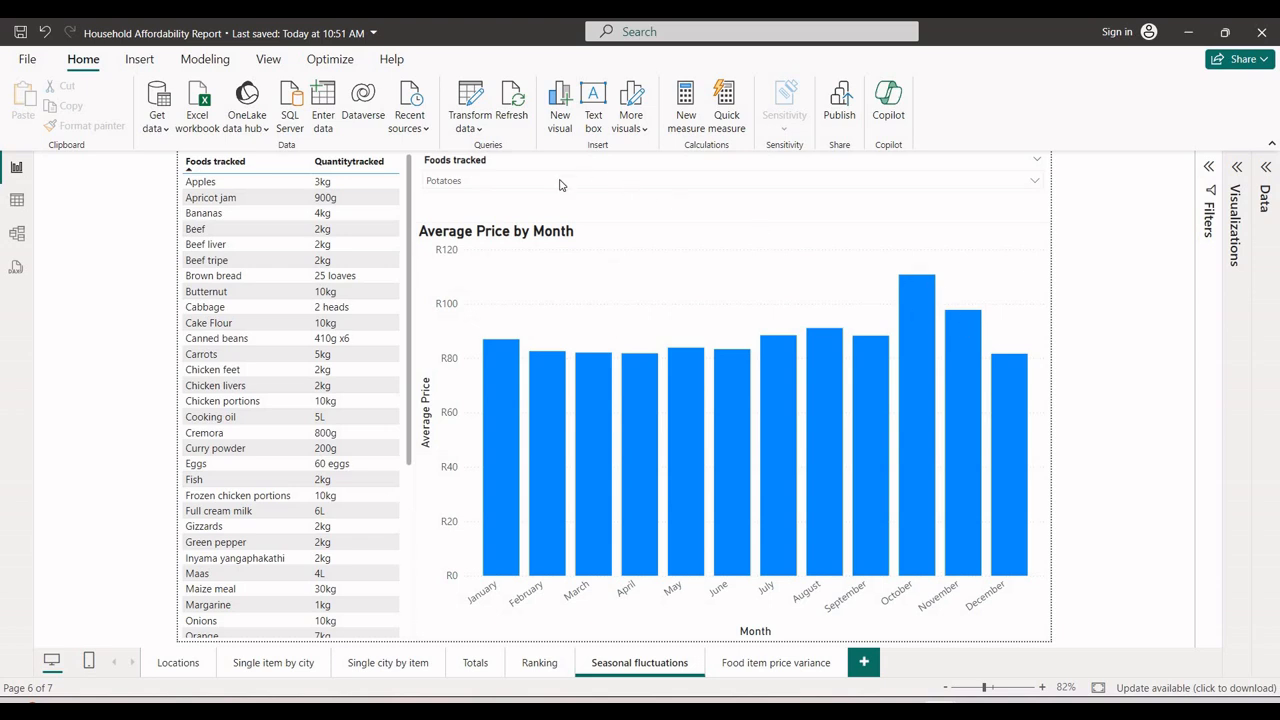
Select Spinach as the tracked food and check its average price by month.
{"action": "left_click", "coordinate": [500, 180]}
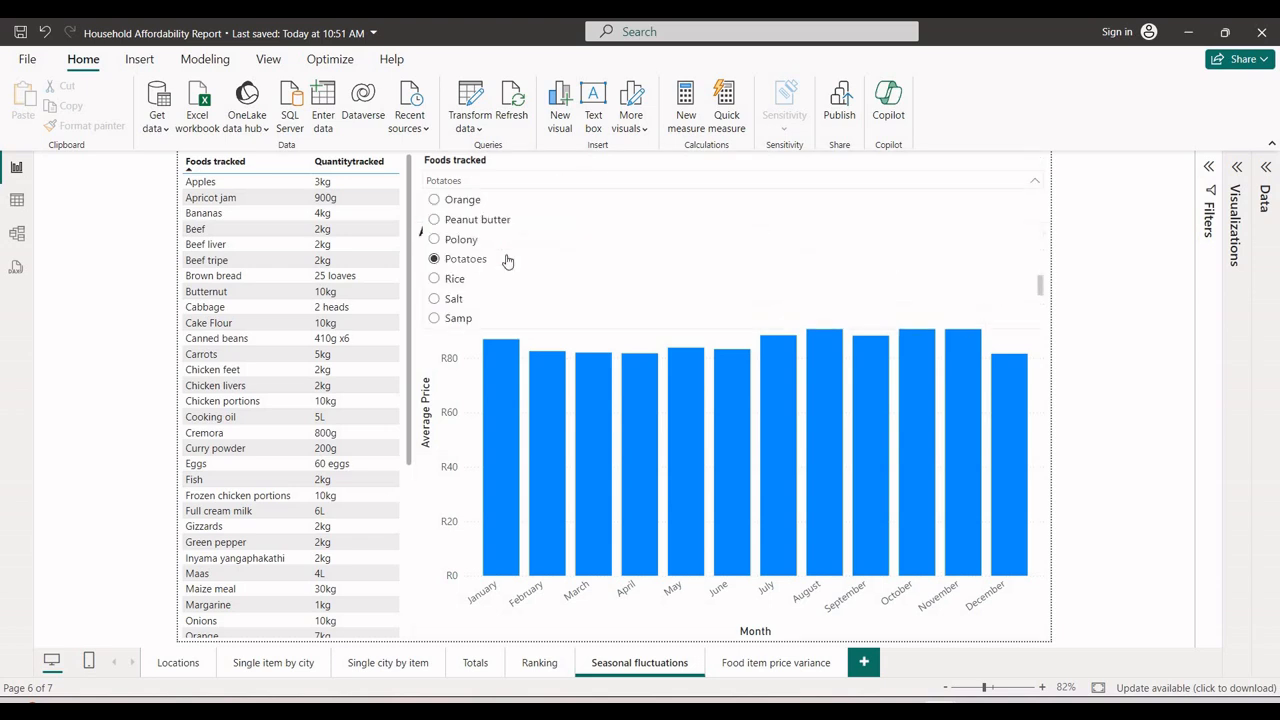
{"action": "scroll", "coordinate": [468, 262], "scroll_direction": "down", "scroll_amount": 3}
{"action": "left_click", "coordinate": [462, 261]}
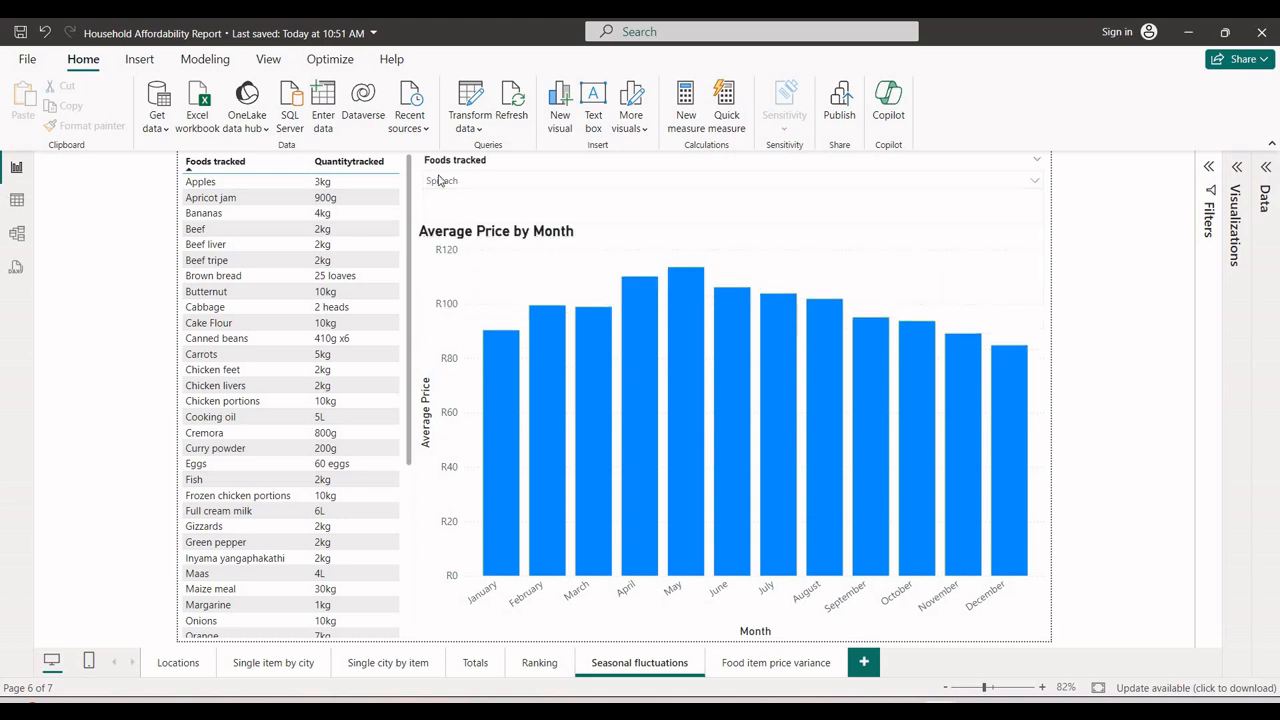
Show the monthly average prices for Tomatoes on the Seasonal fluctuations page.
{"action": "left_click", "coordinate": [470, 180]}
{"action": "scroll", "coordinate": [468, 280], "scroll_direction": "down", "scroll_amount": 3}
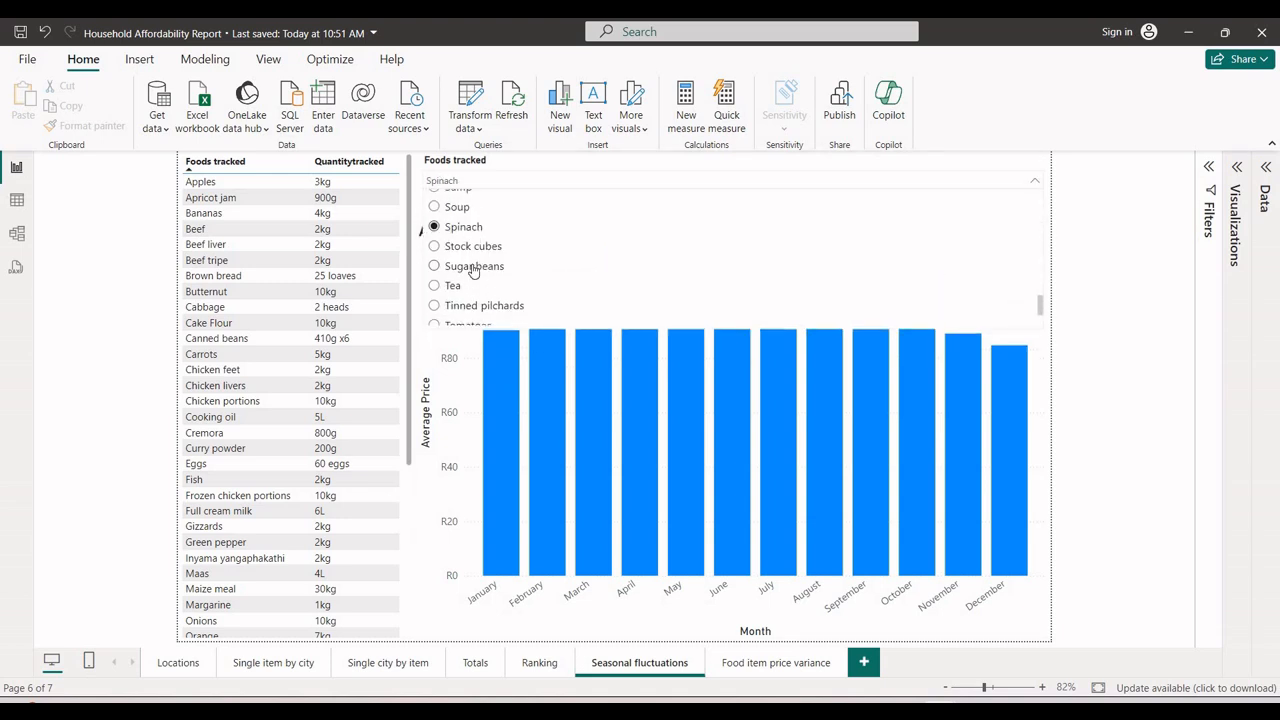
{"action": "left_click", "coordinate": [468, 278]}
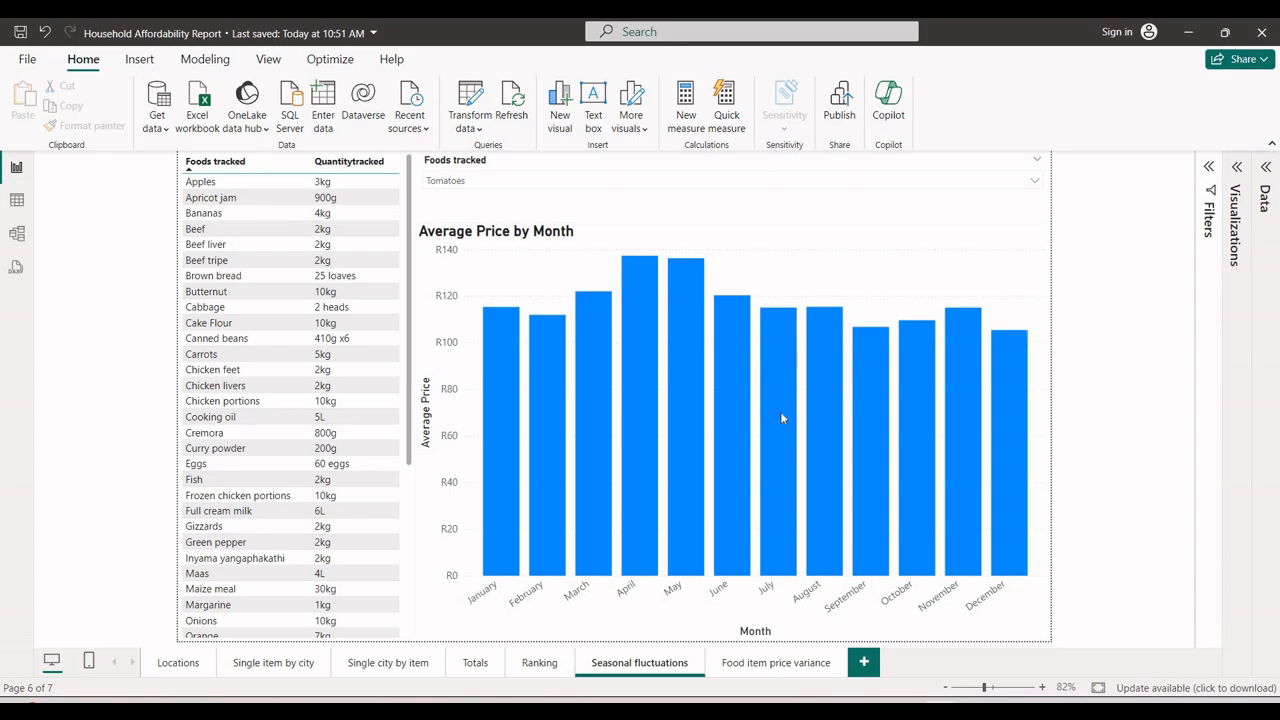
Switch to the November 2024 Household Affordability Index PDF in Acrobat and read the highlighted text under About the Household Affordability Index.
{"action": "key", "text": "alt+Tab"}
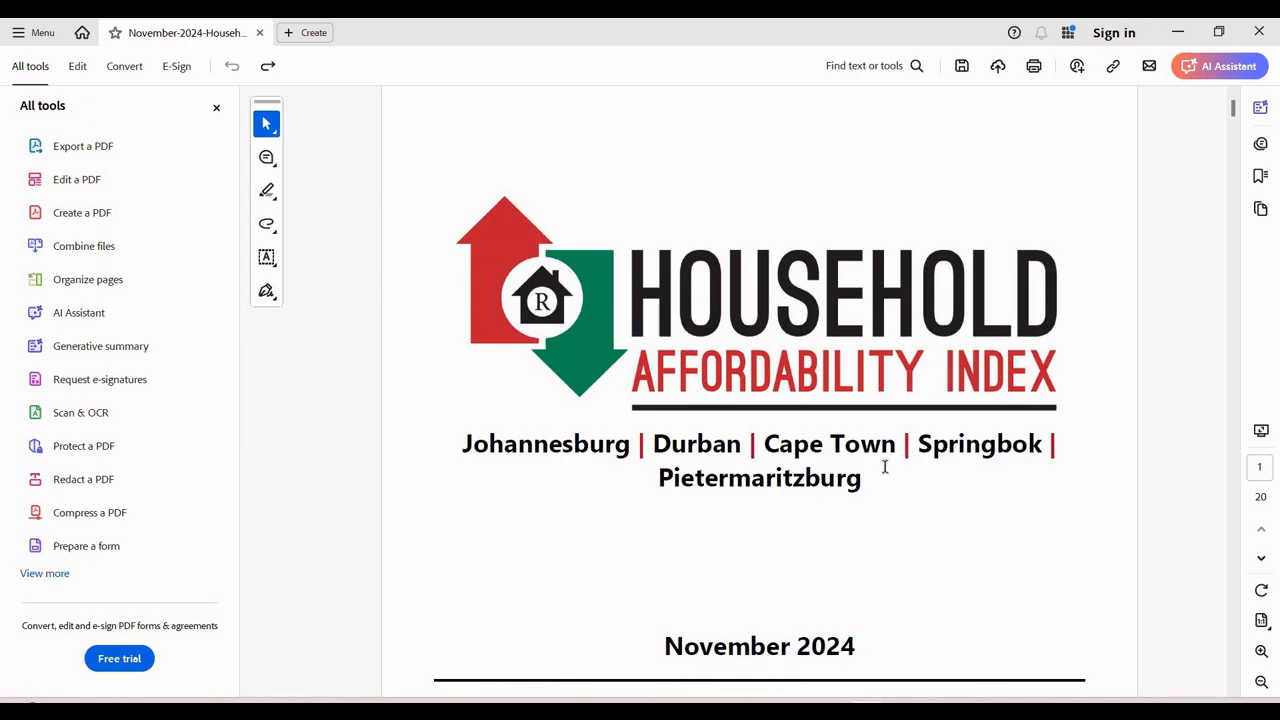
{"action": "scroll", "coordinate": [885, 475], "scroll_direction": "down", "scroll_amount": 10}
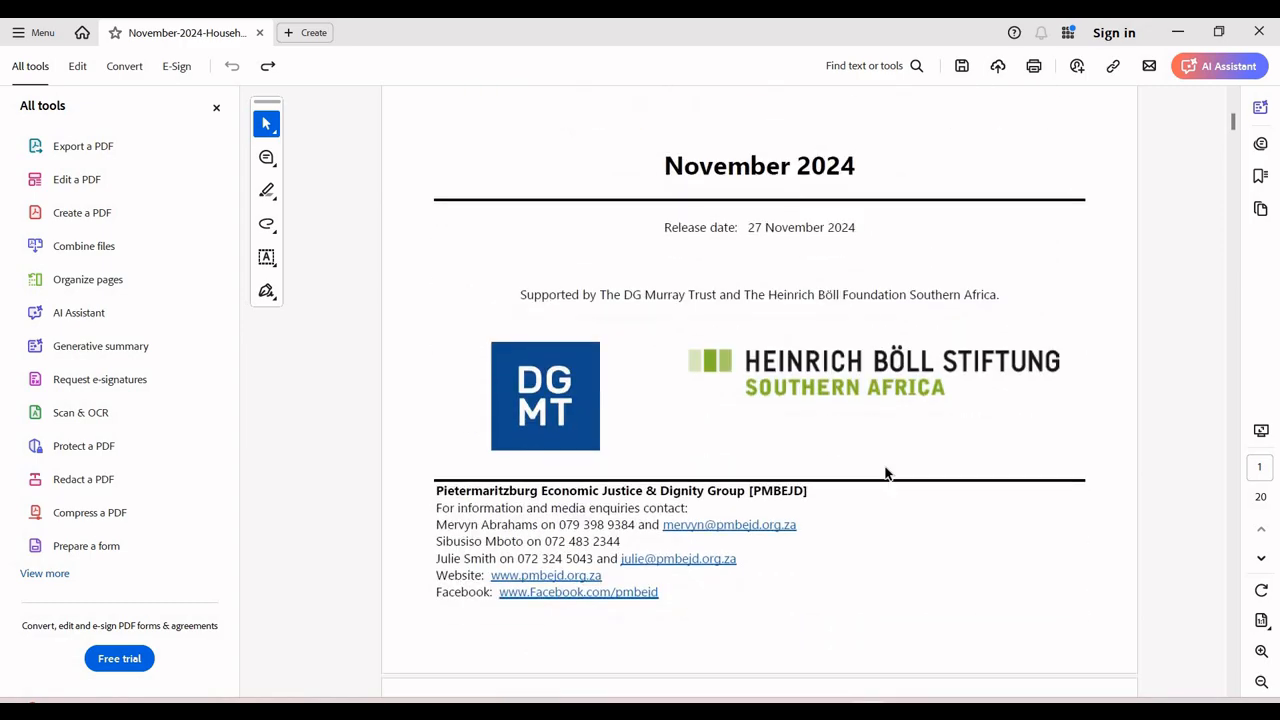
{"action": "scroll", "coordinate": [885, 467], "scroll_direction": "down", "scroll_amount": 10}
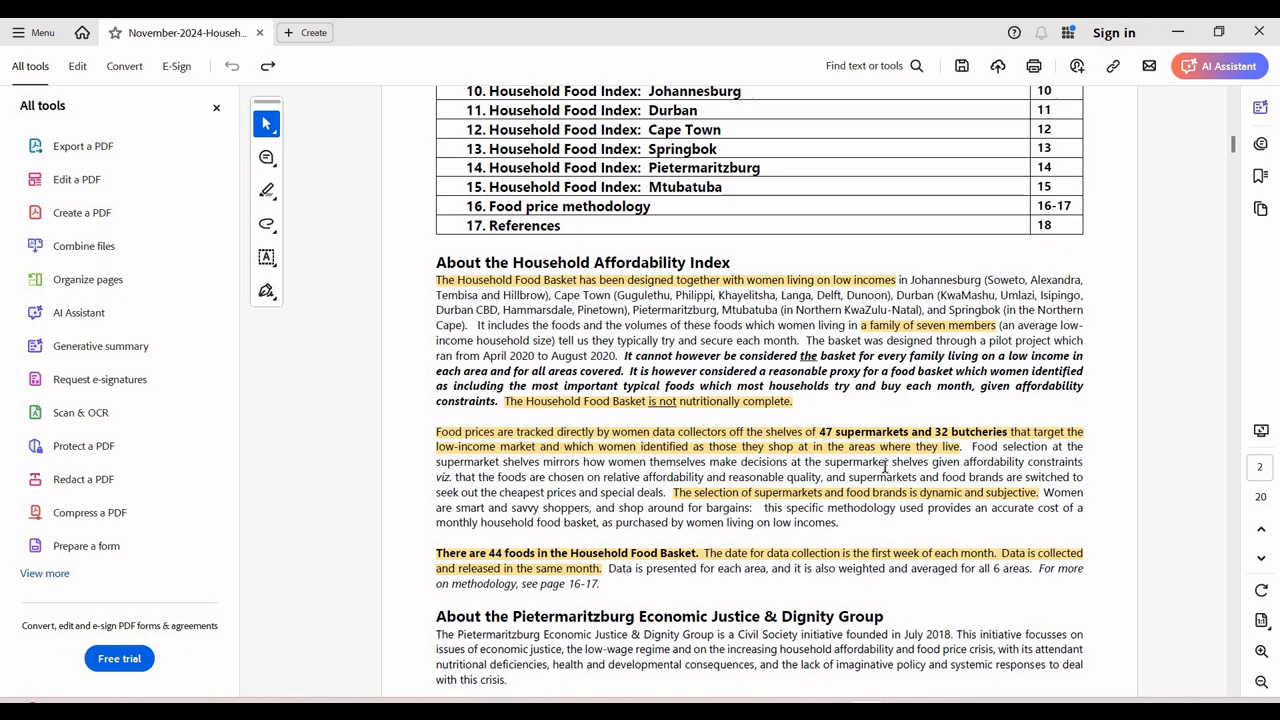
Examine the November 2024 Summary Data Reference Sheet, checking the minimum underspend on food and the household food basket costs.
{"action": "scroll", "coordinate": [885, 472], "scroll_direction": "down", "scroll_amount": 10}
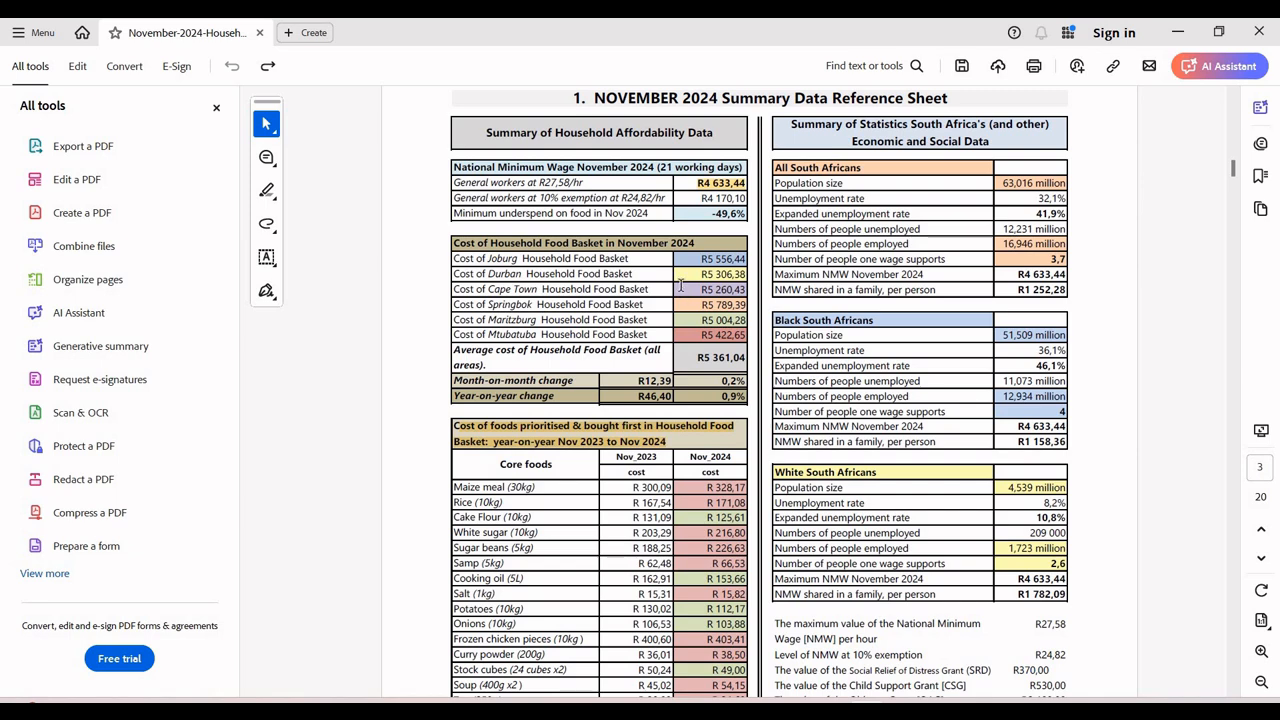
{"action": "scroll", "coordinate": [683, 290], "scroll_direction": "down", "scroll_amount": 2}
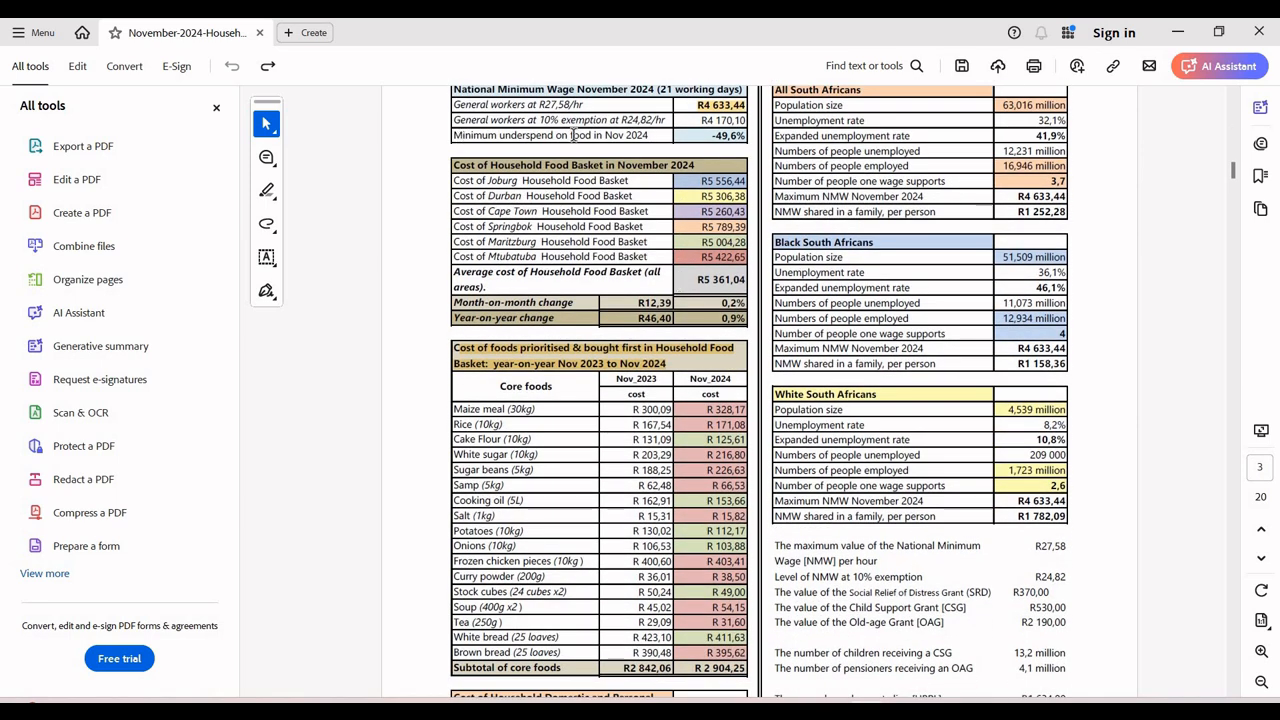
{"action": "left_click_drag", "start_coordinate": [680, 133], "coordinate": [697, 148]}
{"action": "left_click", "coordinate": [607, 152]}
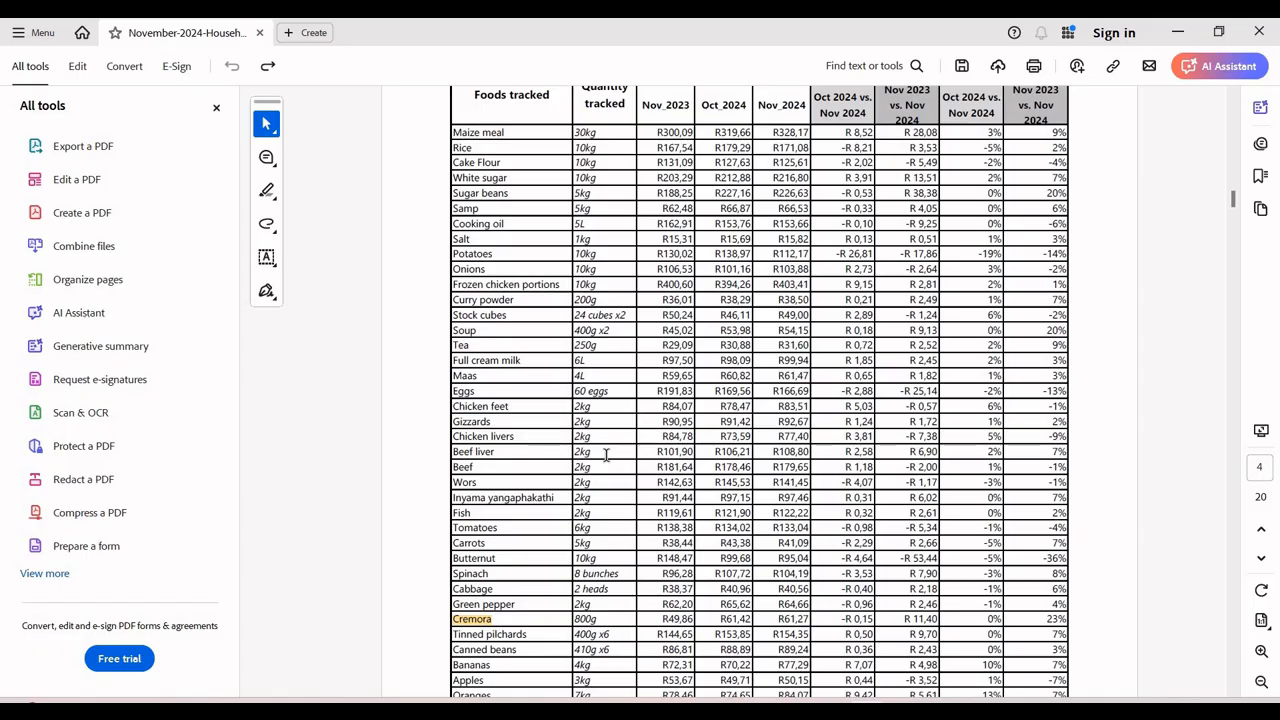
Review the foods and quantities in the page 4 price table, checking the highlighted Cremora and Apricot jam entries.
{"action": "scroll", "coordinate": [607, 455], "scroll_direction": "down", "scroll_amount": 5}
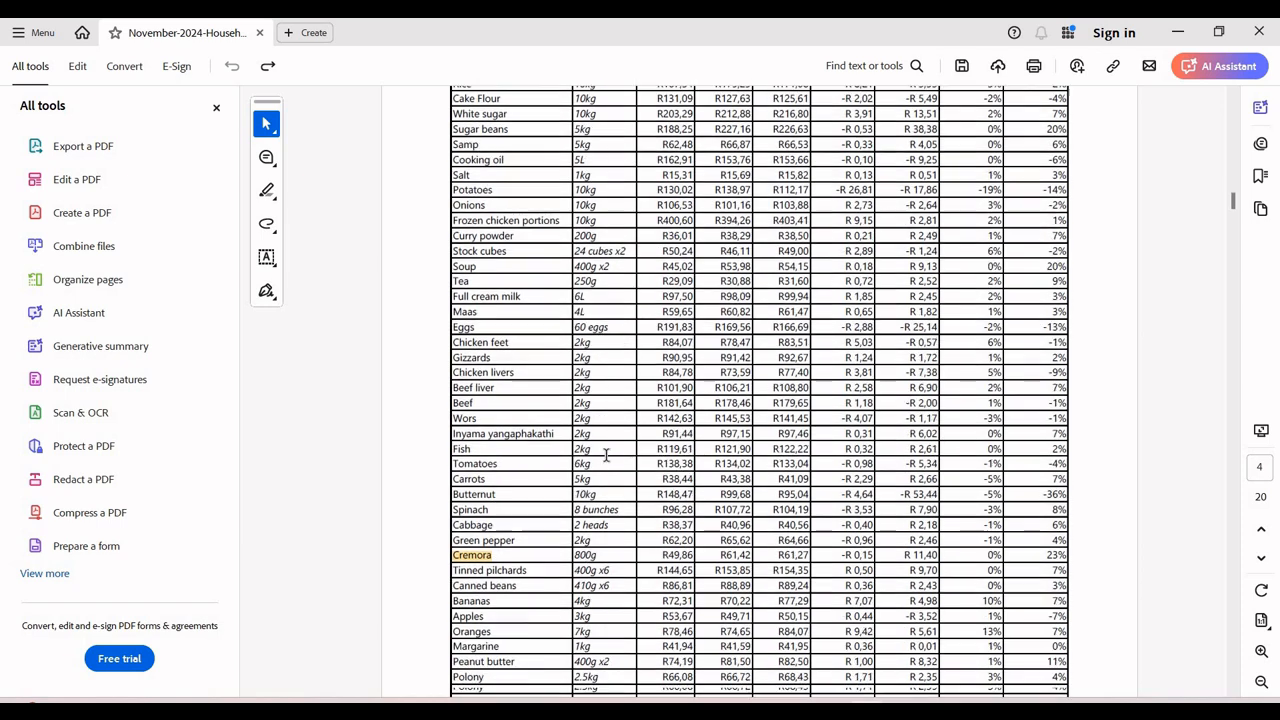
{"action": "scroll", "coordinate": [607, 455], "scroll_direction": "down", "scroll_amount": 3}
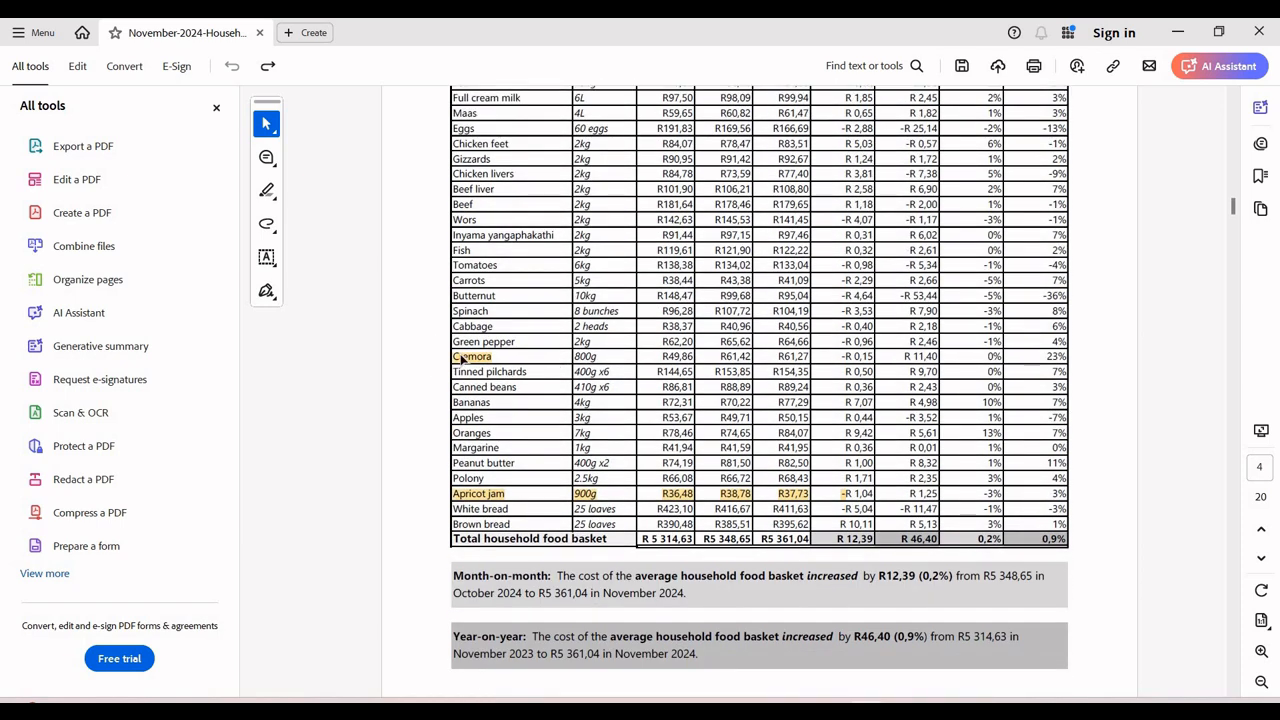
{"action": "left_click", "coordinate": [458, 414]}
{"action": "left_click", "coordinate": [476, 360]}
{"action": "left_click", "coordinate": [487, 390]}
Switch to the browser and write "Apricot is the OG!" in the Google Docs document beside Shoprite's jam search results.
{"action": "key", "text": "alt+Tab"}
{"action": "type", "text": "ic"}
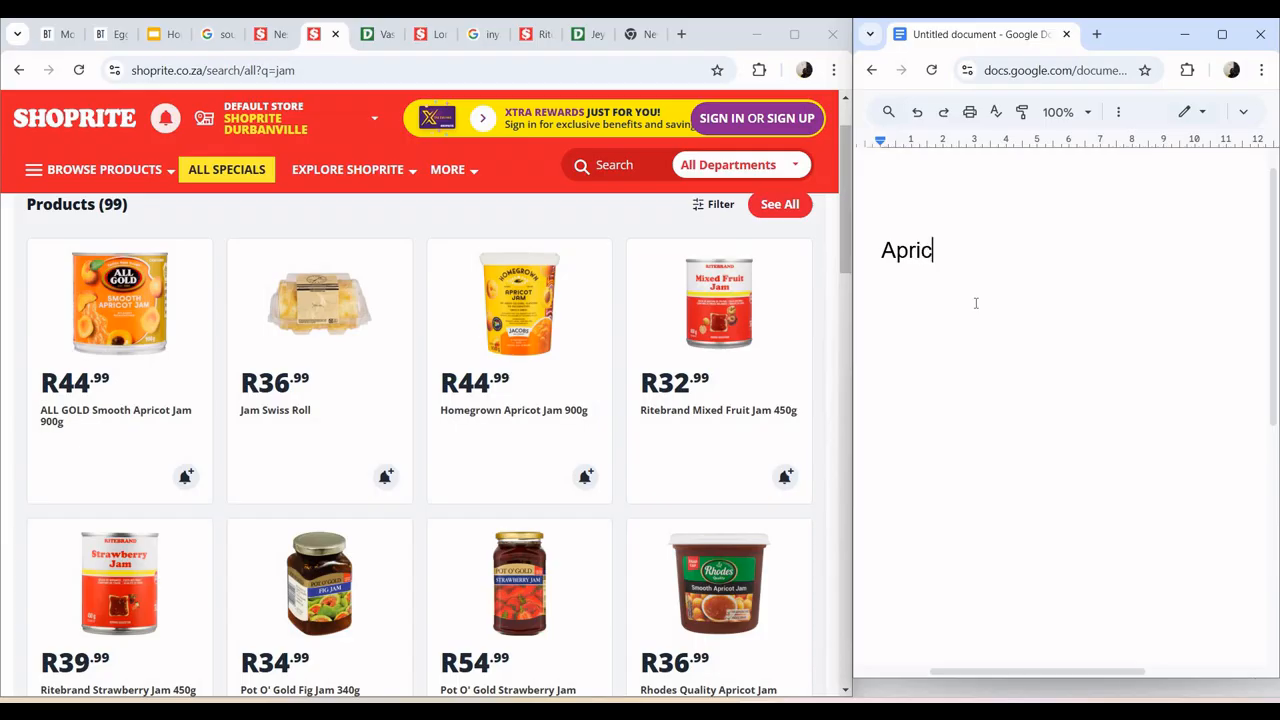
{"action": "type", "text": "ot is the O"}
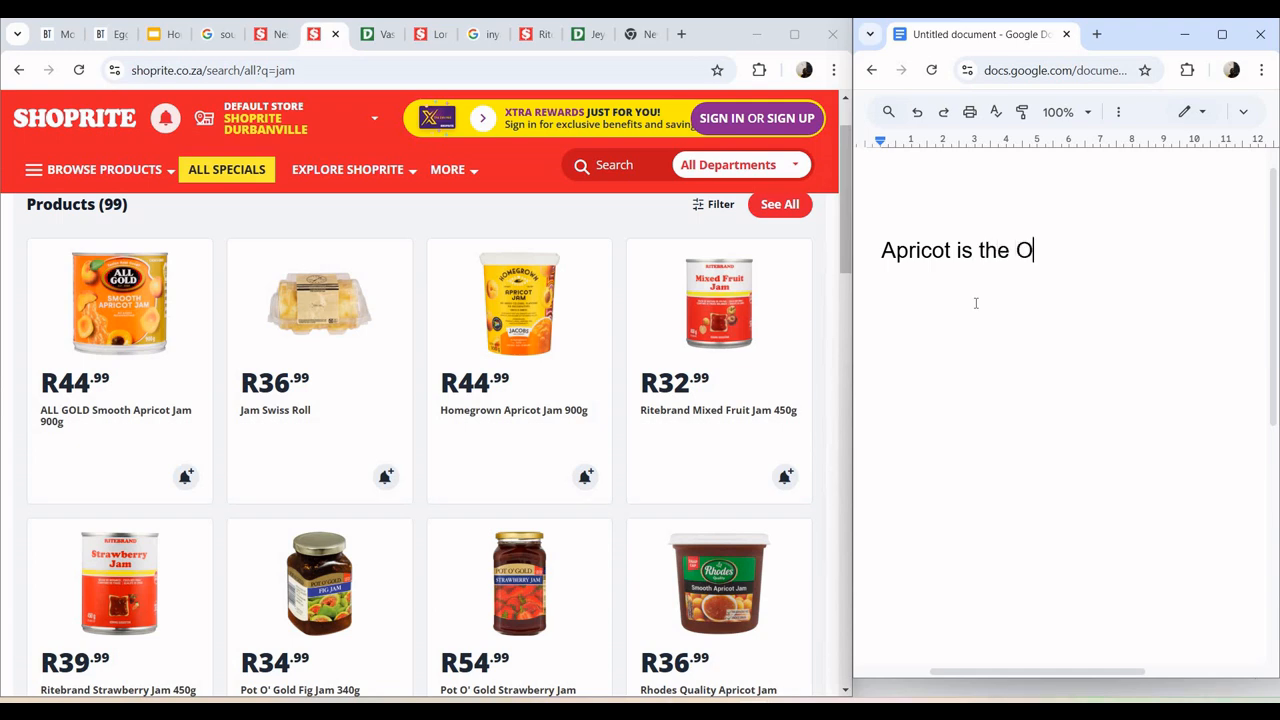
{"action": "type", "text": "G!"}
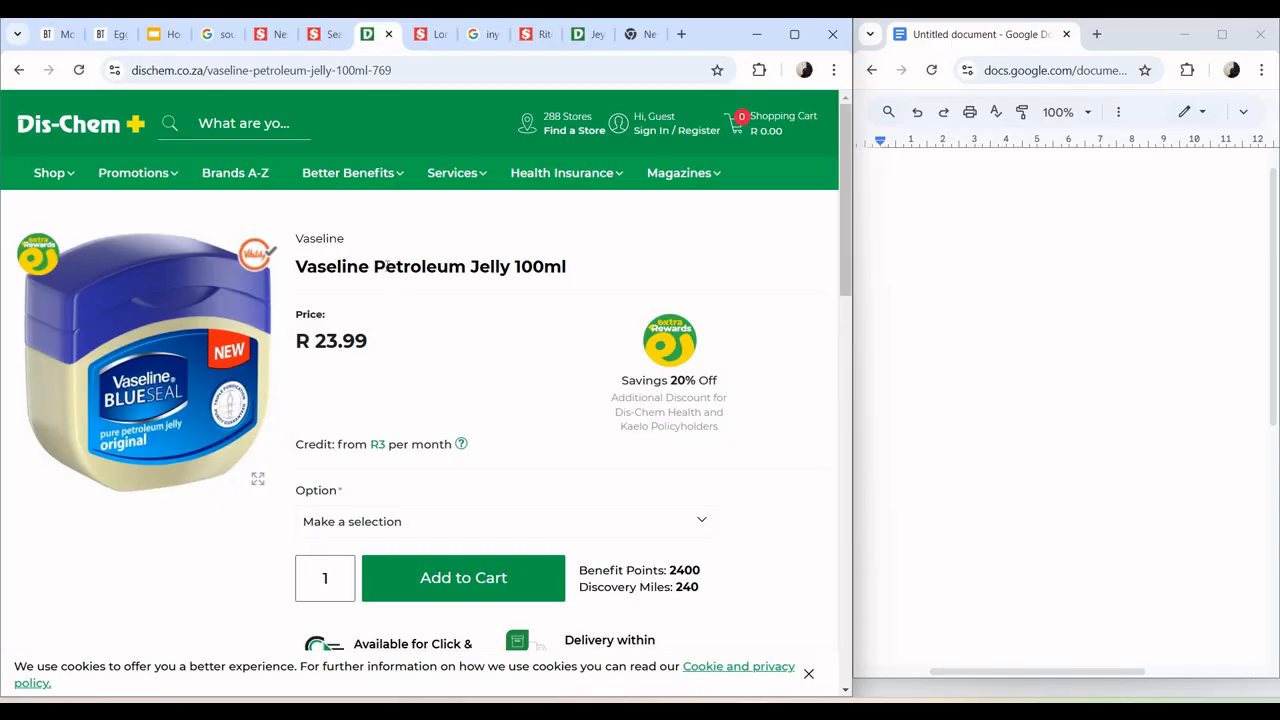
Check the product name and size on Dis-Chem's Vaseline Petroleum Jelly 100ml page.
{"action": "left_click_drag", "start_coordinate": [376, 265], "coordinate": [514, 286]}
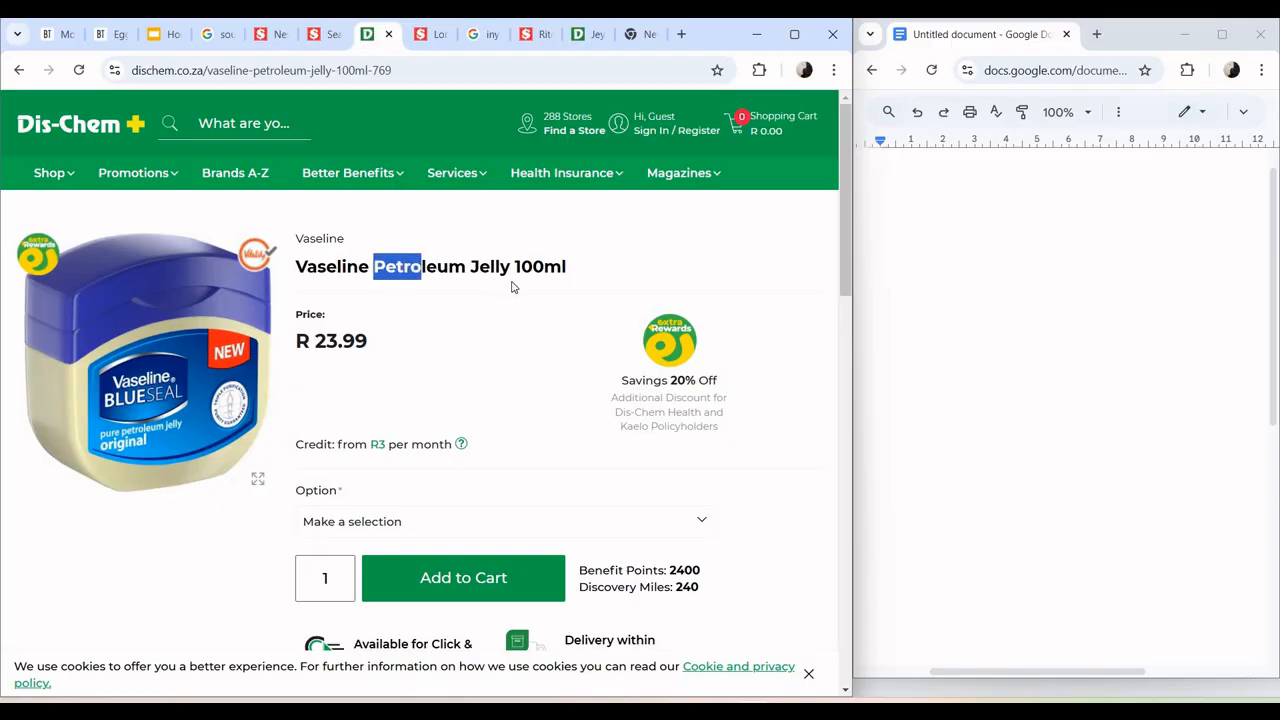
{"action": "left_click", "coordinate": [643, 273]}
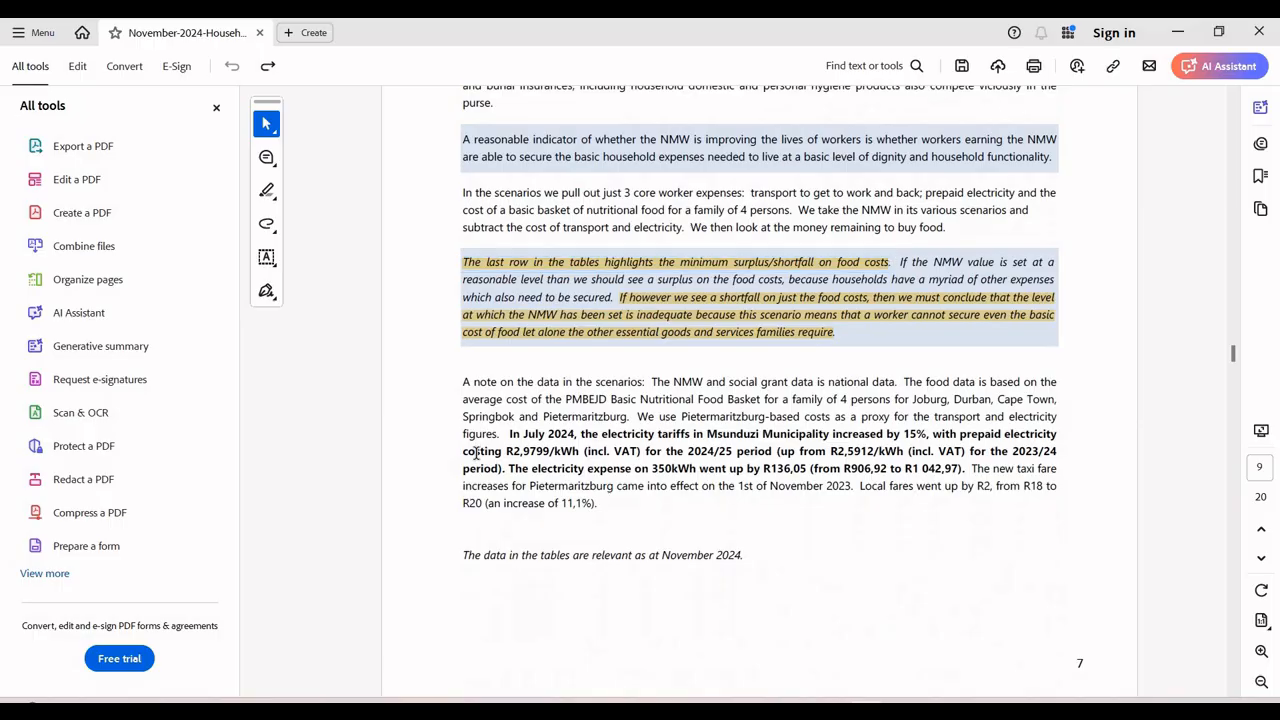
Return to the Household Affordability Index PDF and examine the wage scenario tables for general workers at the National Minimum Wage.
{"action": "scroll", "coordinate": [477, 453], "scroll_direction": "down", "scroll_amount": 10}
{"action": "scroll", "coordinate": [477, 453], "scroll_direction": "down", "scroll_amount": 12}
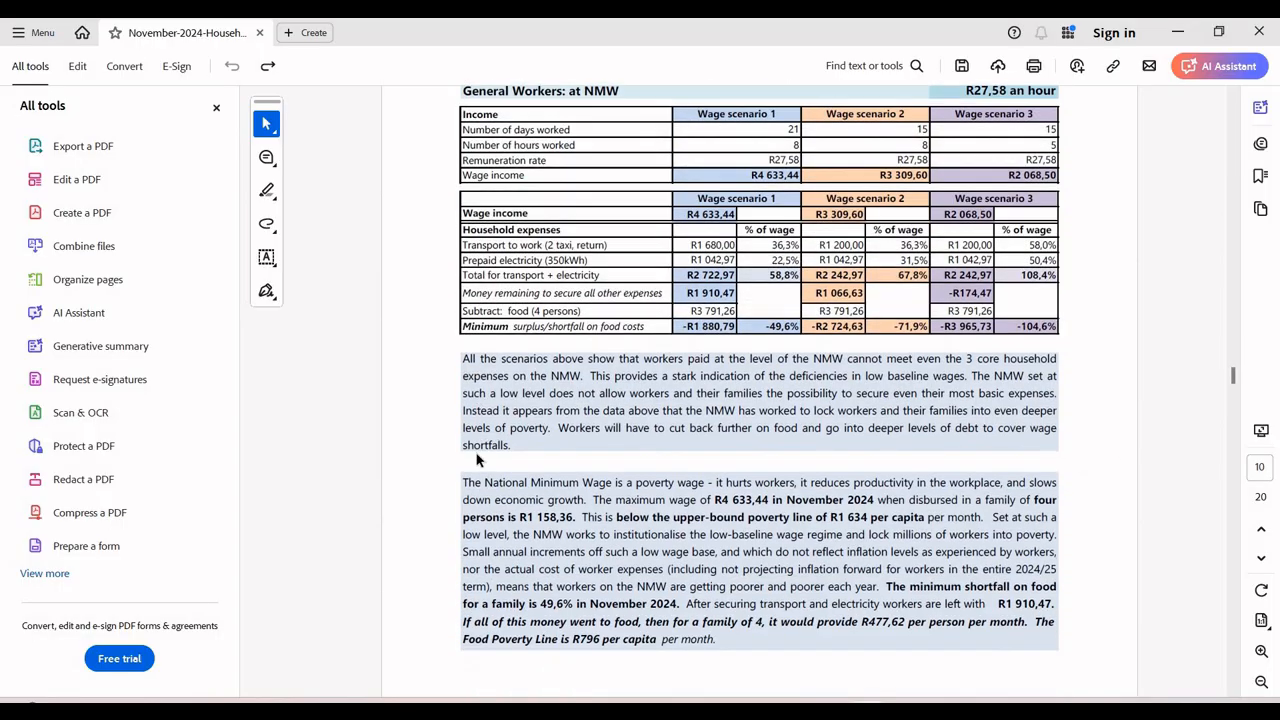
{"action": "scroll", "coordinate": [483, 460], "scroll_direction": "down", "scroll_amount": 1}
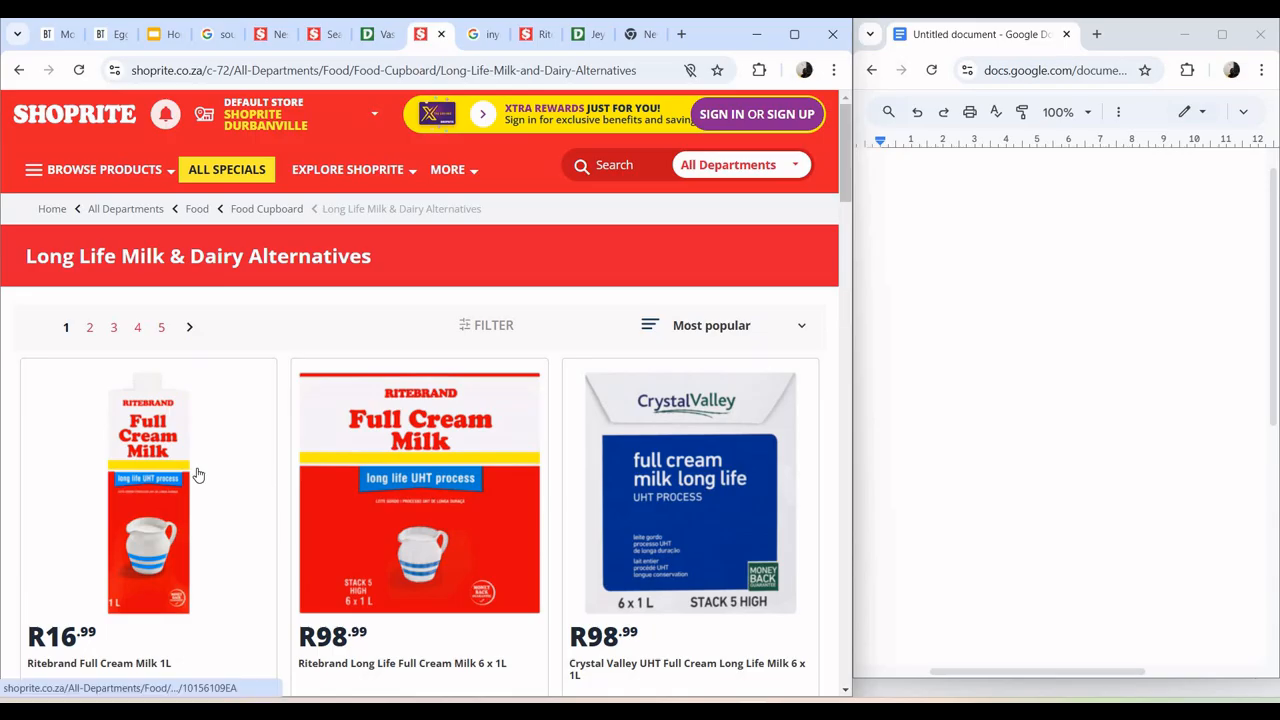
Compare single-litre and 6 x 1L milk packs on Shoprite's Long Life Milk & Dairy Alternatives page in the browser.
{"action": "scroll", "coordinate": [194, 472], "scroll_direction": "down", "scroll_amount": 2}
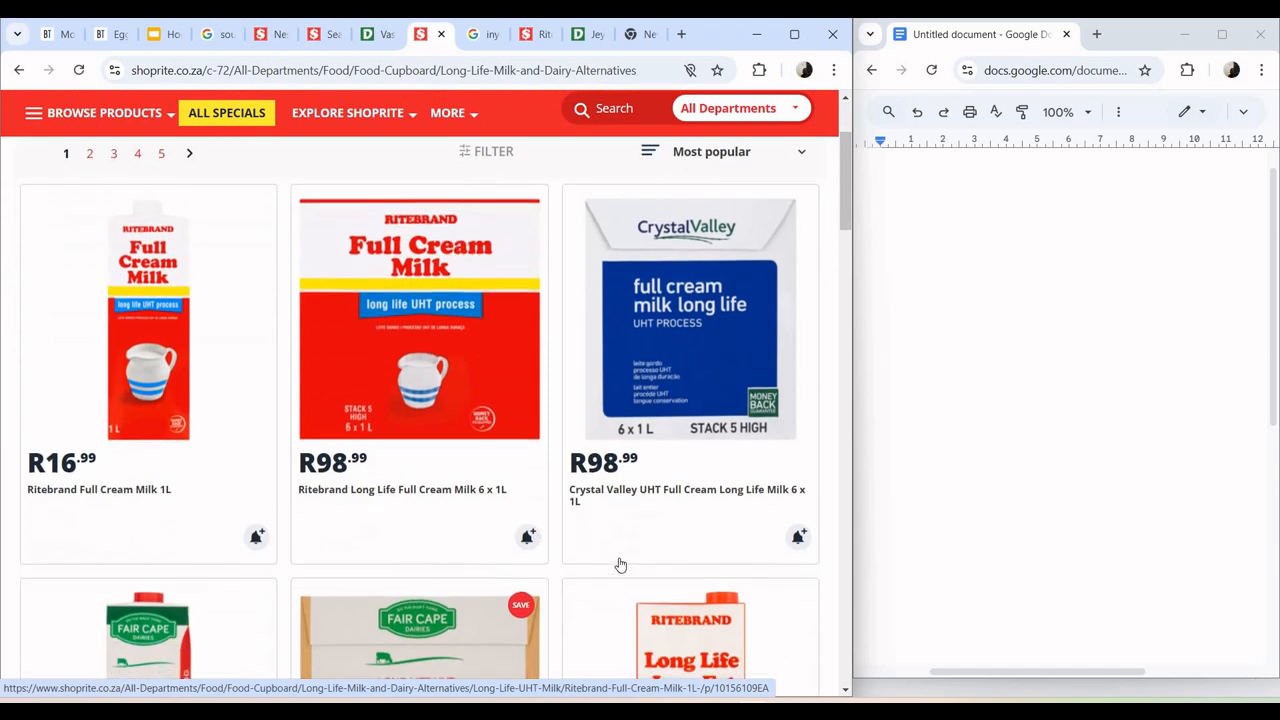
{"action": "scroll", "coordinate": [620, 565], "scroll_direction": "down", "scroll_amount": 2}
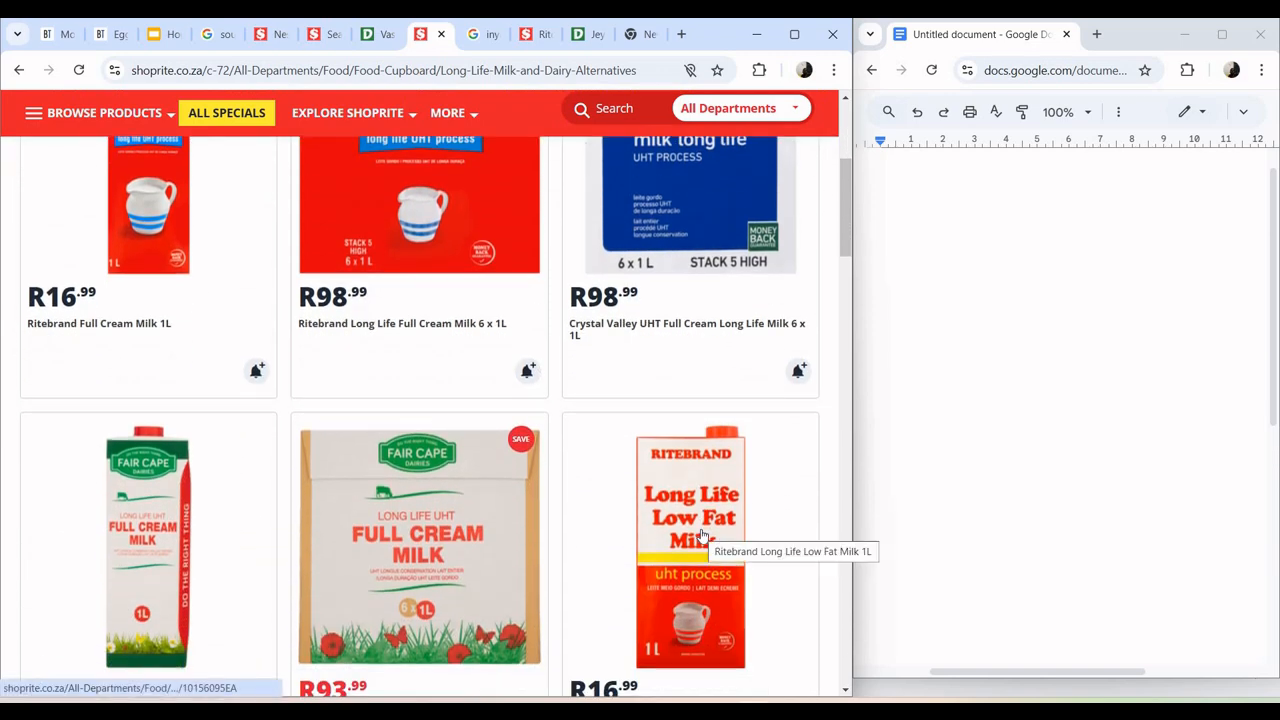
Compare the Ritebrand low fat and fat free 1L milk prices and write "Same price. Okay." in the Google Docs document.
{"action": "scroll", "coordinate": [703, 537], "scroll_direction": "down", "scroll_amount": 4}
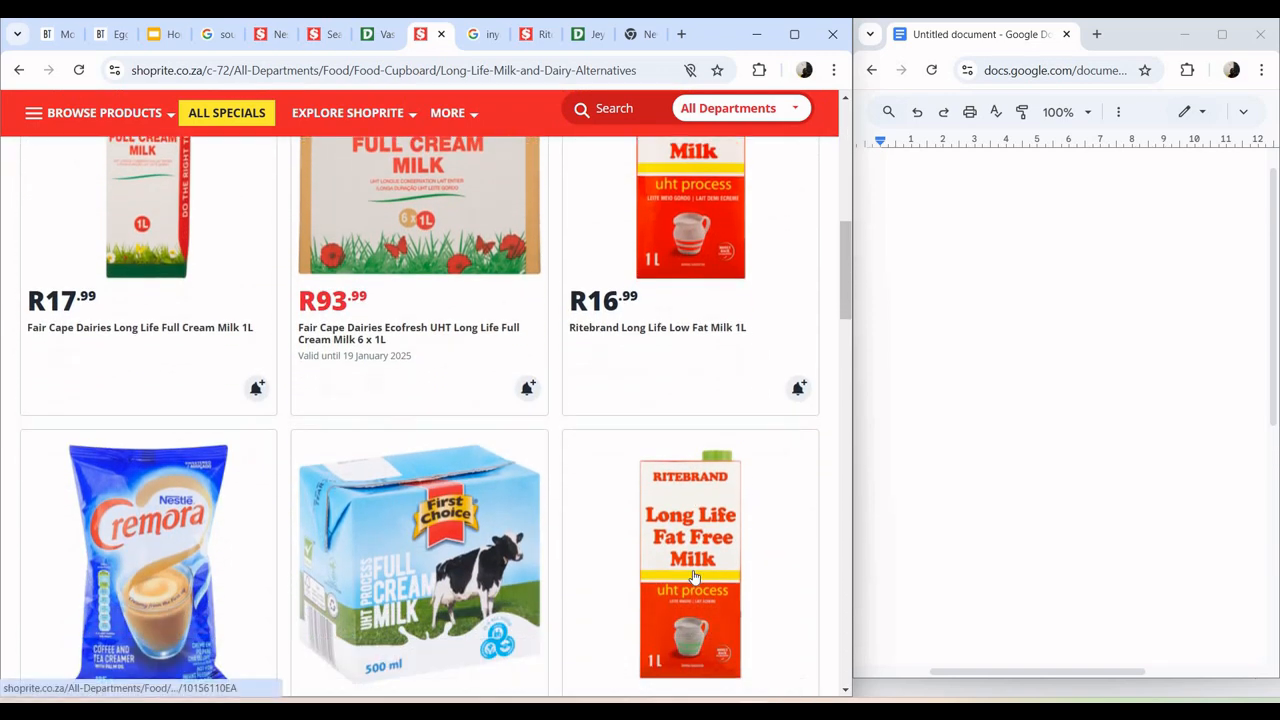
{"action": "scroll", "coordinate": [694, 577], "scroll_direction": "down", "scroll_amount": 2}
{"action": "left_click", "coordinate": [1015, 387]}
{"action": "type", "text": "Same price. "}
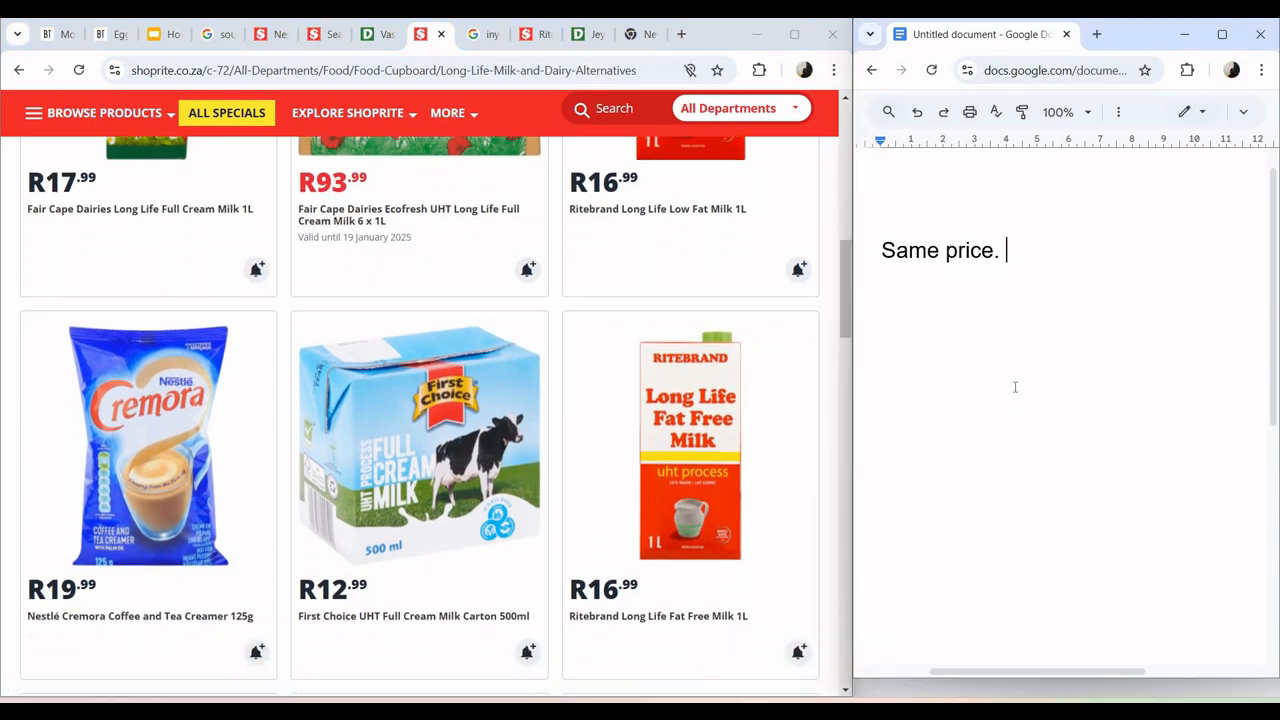
{"action": "type", "text": "Okay."}
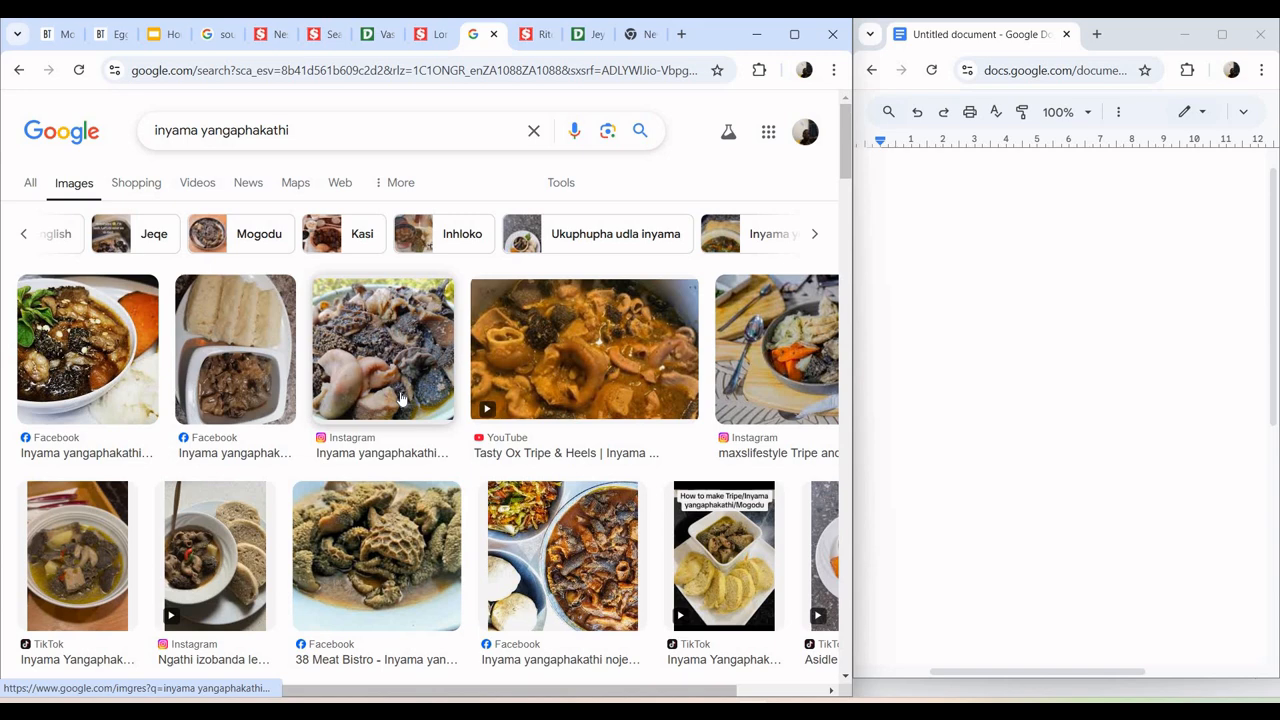
Look over the image results for inyama yangaphakathi, then switch to the PDF and examine Durban's food index table.
{"action": "scroll", "coordinate": [401, 399], "scroll_direction": "right", "scroll_amount": 2}
{"action": "scroll", "coordinate": [401, 399], "scroll_direction": "left", "scroll_amount": 2}
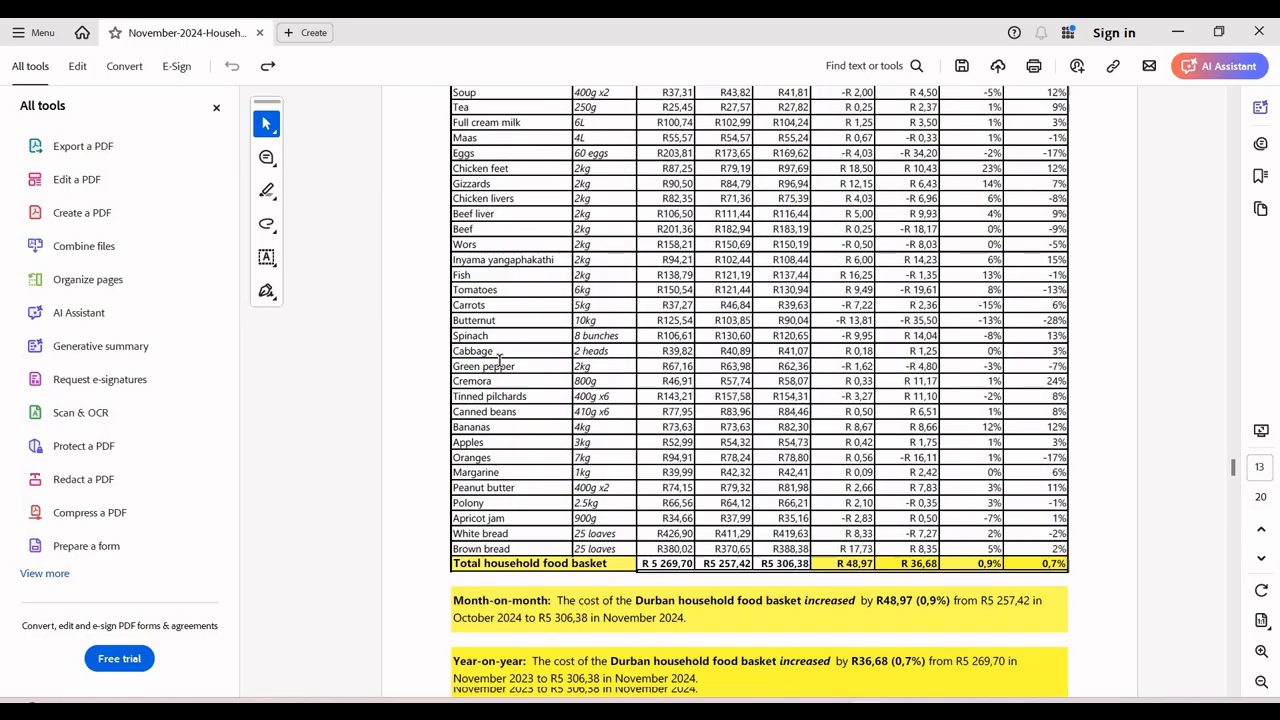
{"action": "scroll", "coordinate": [499, 362], "scroll_direction": "down", "scroll_amount": 5}
{"action": "scroll", "coordinate": [499, 362], "scroll_direction": "down", "scroll_amount": 15}
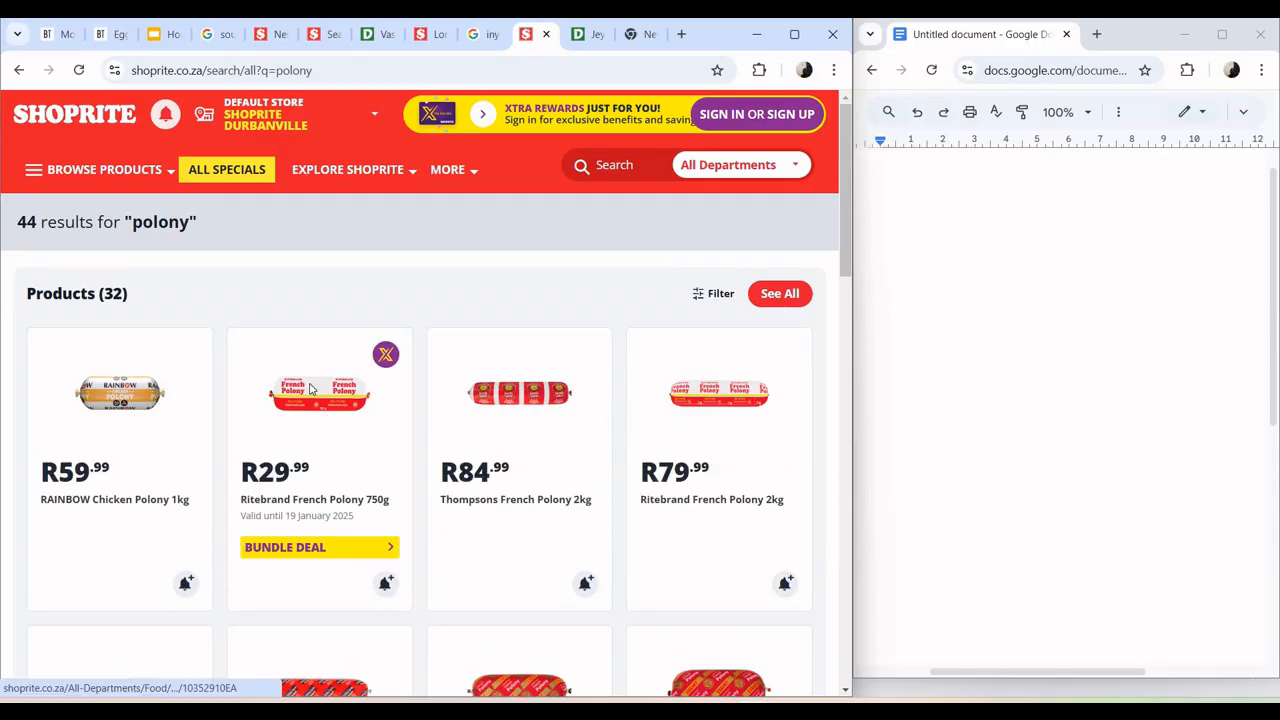
In the browser, open Shoprite's Ritebrand French Polony 750g page and write "It's a thing. It's not me." and ""French"" on separate document lines.
{"action": "left_click", "coordinate": [310, 390]}
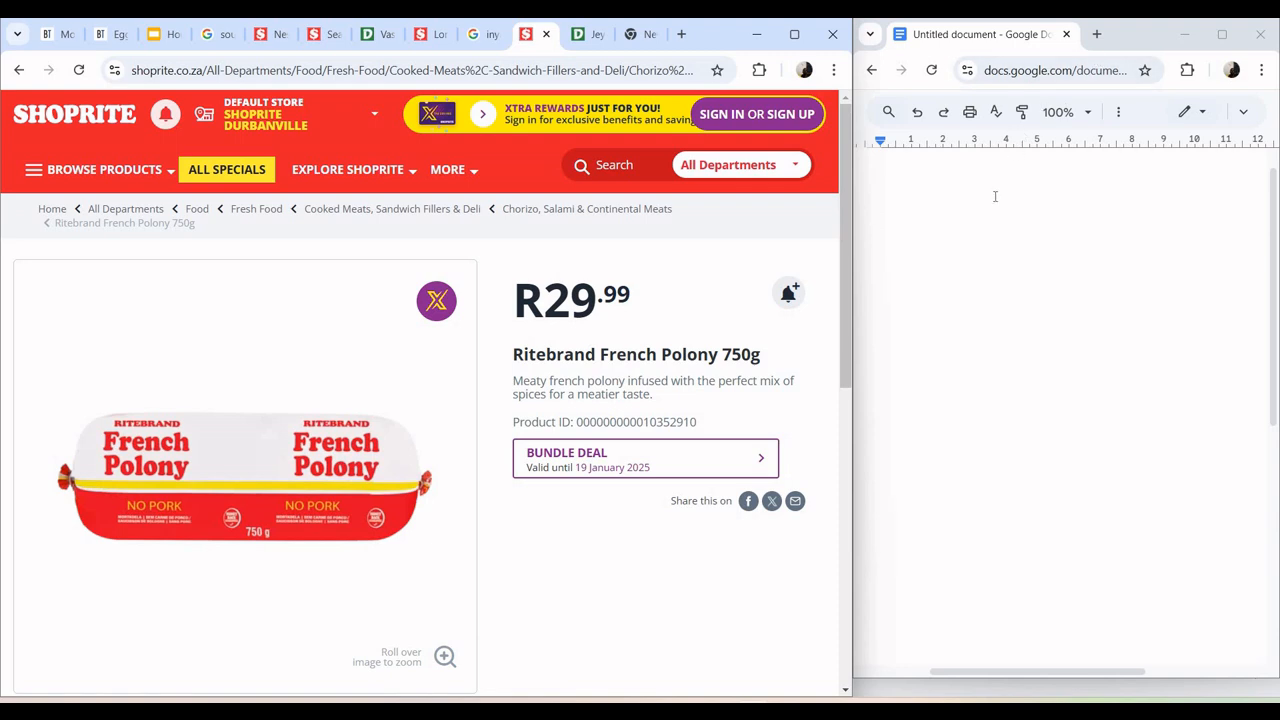
{"action": "left_click", "coordinate": [995, 196]}
{"action": "key", "text": "ctrl+a"}
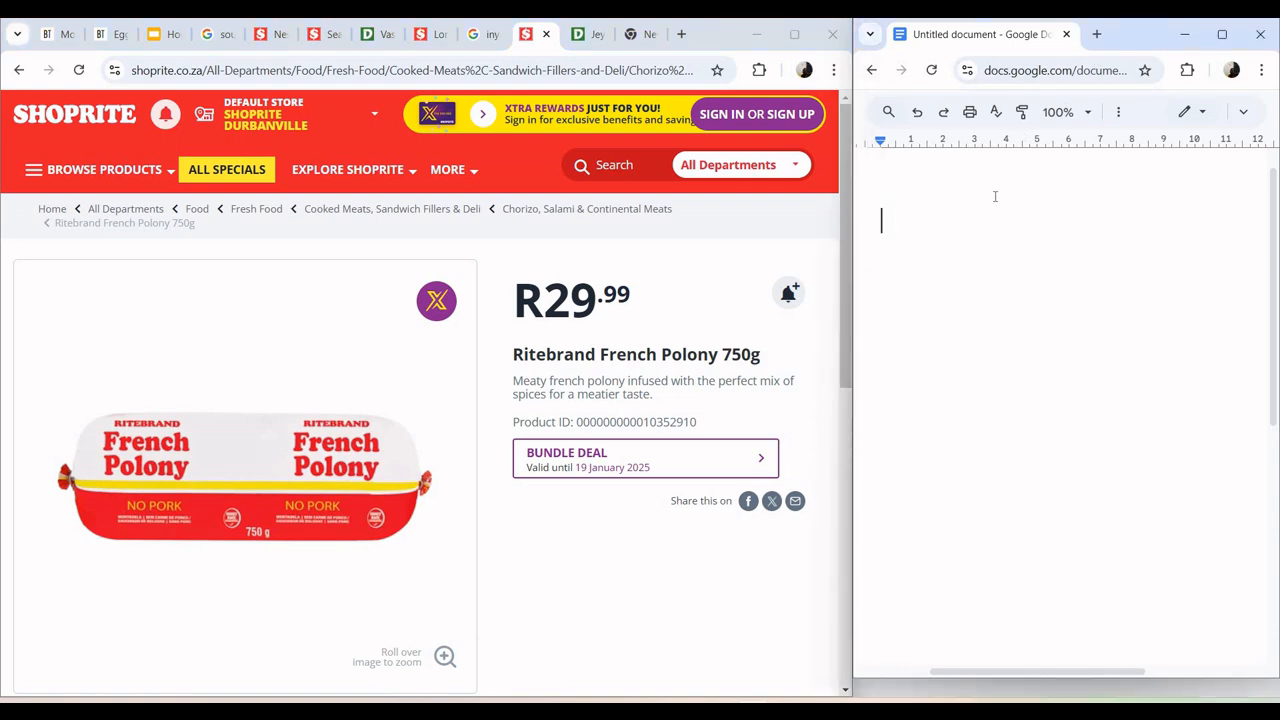
{"action": "type", "text": "It's a thing. It's not me."}
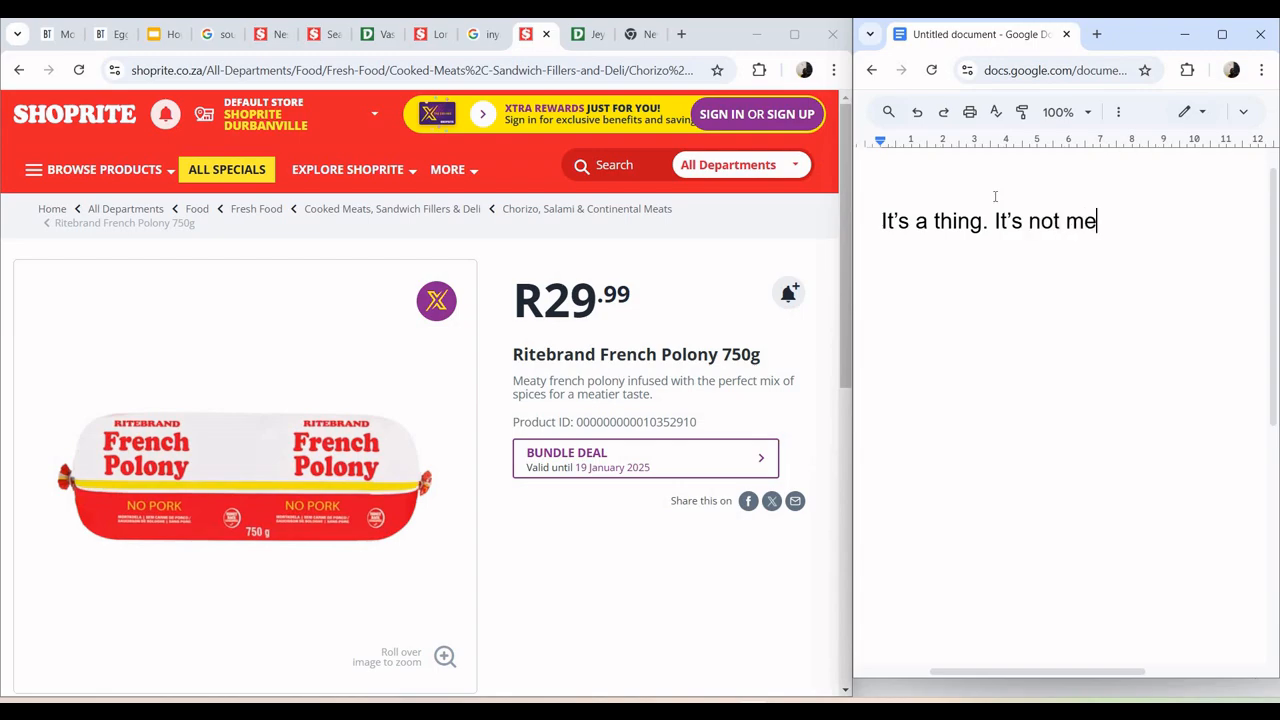
{"action": "key", "text": "Return"}
{"action": "type", "text": "\"French\""}
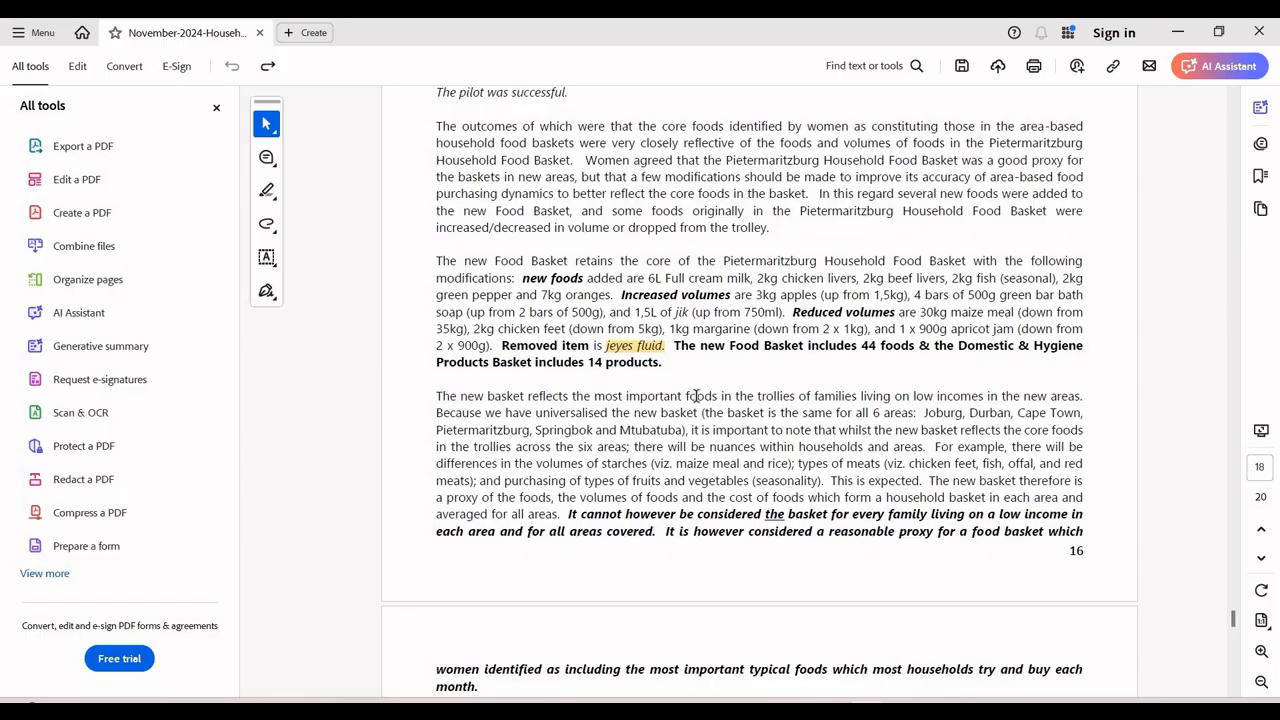
Switch to the PDF and look through the food basket methodology and the Springbok and Durban food index tables.
{"action": "scroll", "coordinate": [697, 396], "scroll_direction": "down", "scroll_amount": 3}
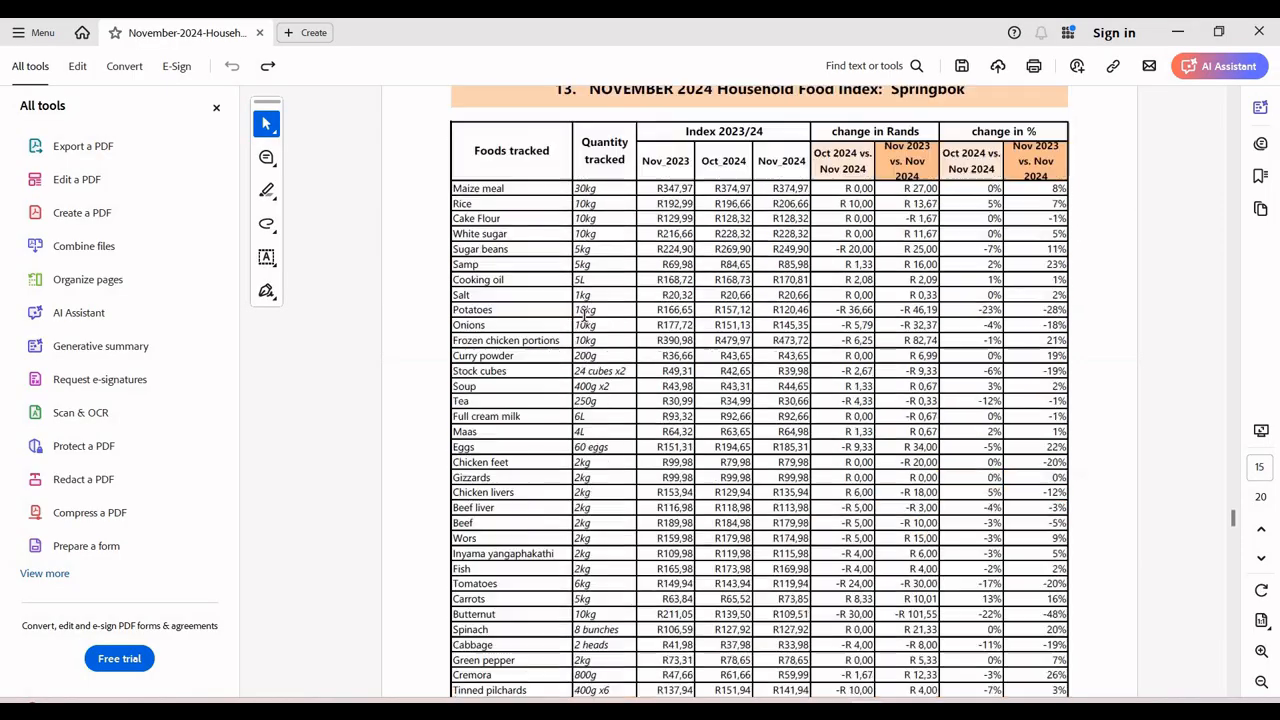
{"action": "scroll", "coordinate": [584, 315], "scroll_direction": "up", "scroll_amount": 15}
{"action": "scroll", "coordinate": [584, 315], "scroll_direction": "up", "scroll_amount": 20}
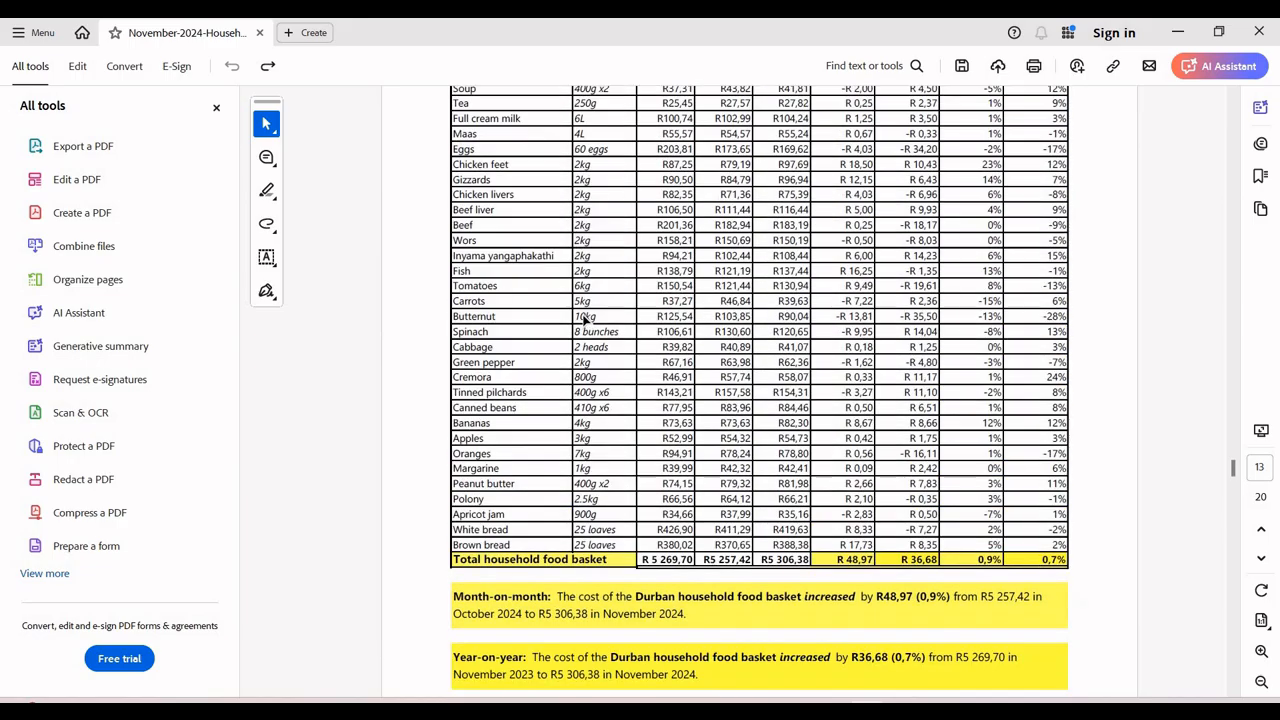
{"action": "scroll", "coordinate": [584, 313], "scroll_direction": "up", "scroll_amount": 20}
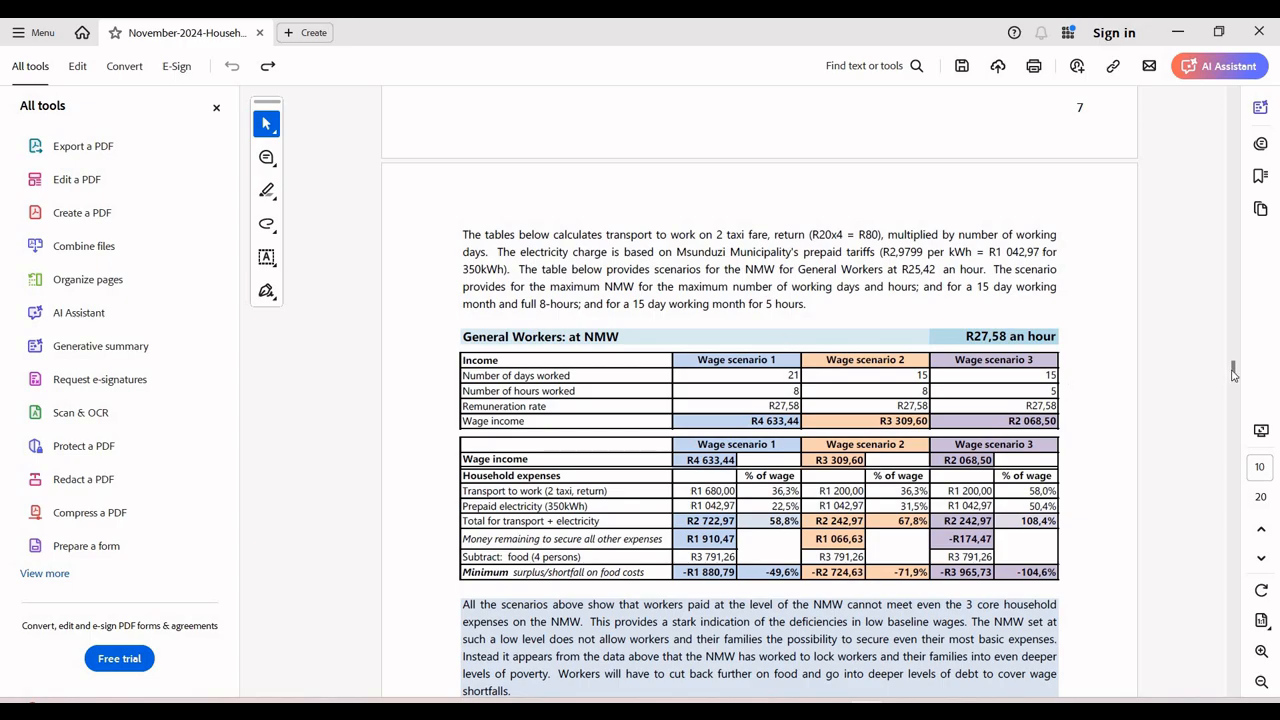
Return to the report's cover page and review its title, covered areas, release date and supporting organisations.
{"action": "left_click_drag", "start_coordinate": [1234, 372], "coordinate": [1240, 182]}
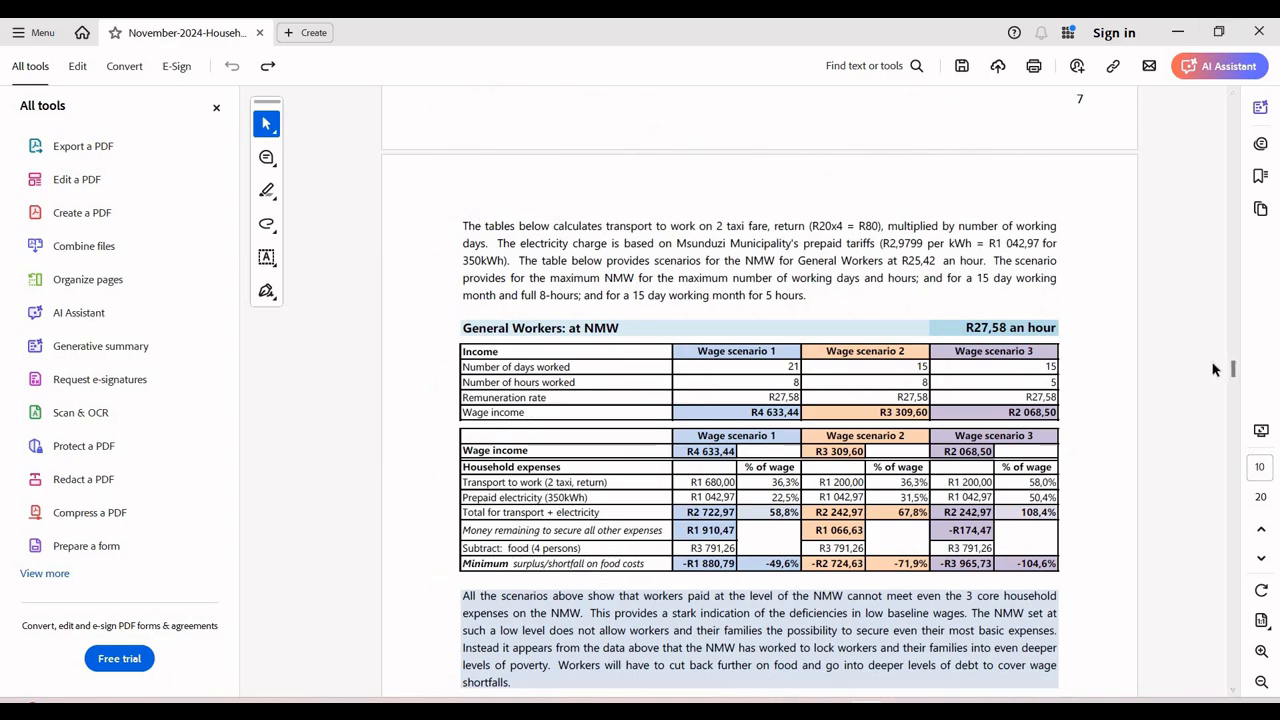
{"action": "left_click_drag", "start_coordinate": [1232, 370], "coordinate": [1245, 149]}
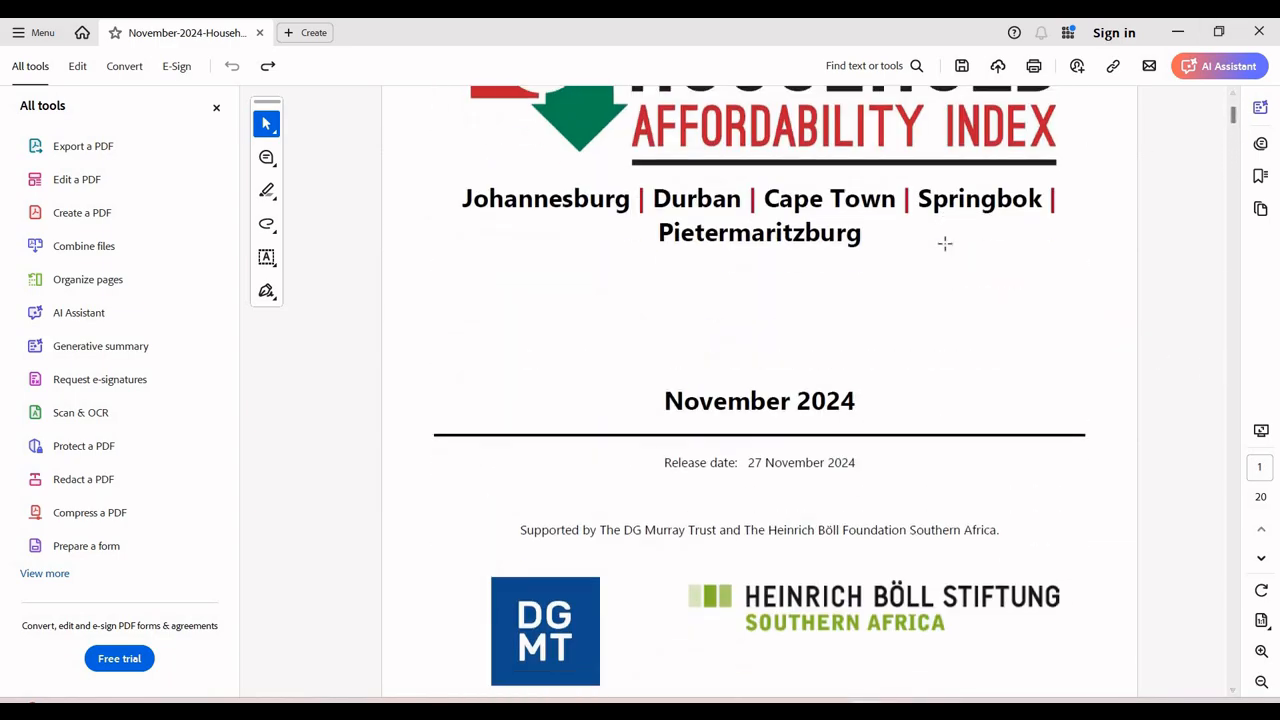
{"action": "scroll", "coordinate": [945, 243], "scroll_direction": "up", "scroll_amount": 3}
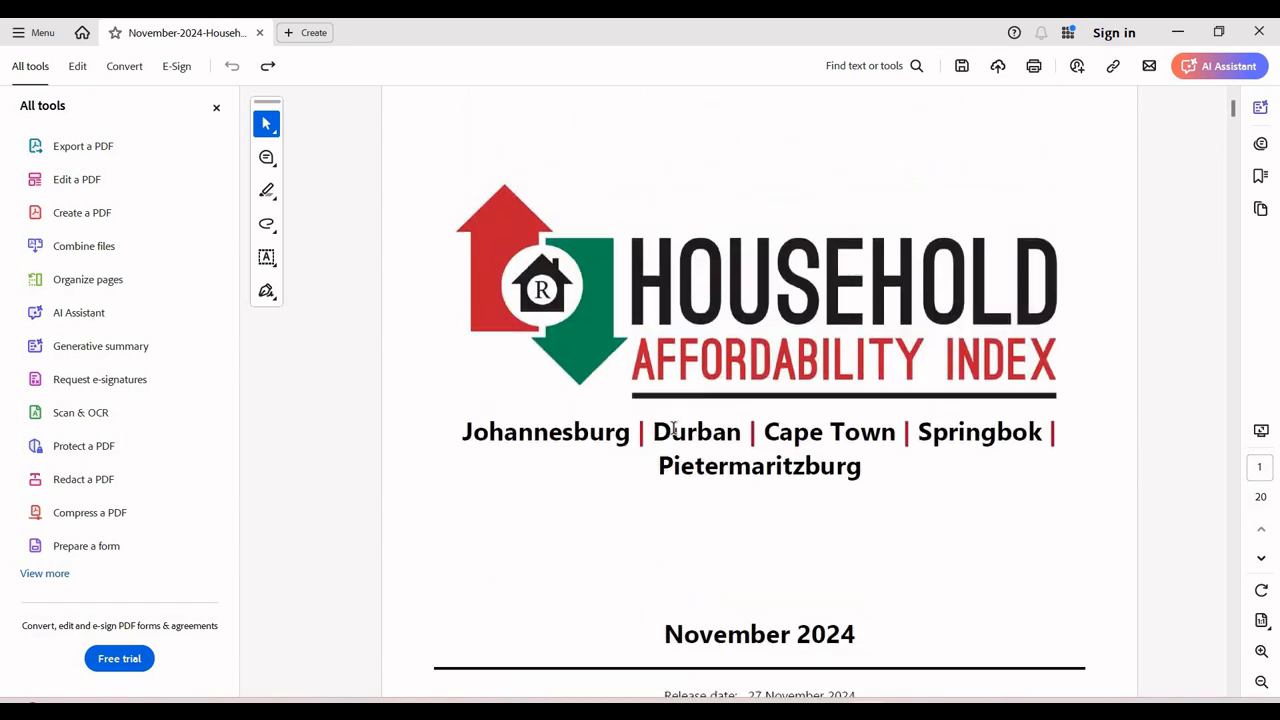
{"action": "scroll", "coordinate": [628, 488], "scroll_direction": "down", "scroll_amount": 5}
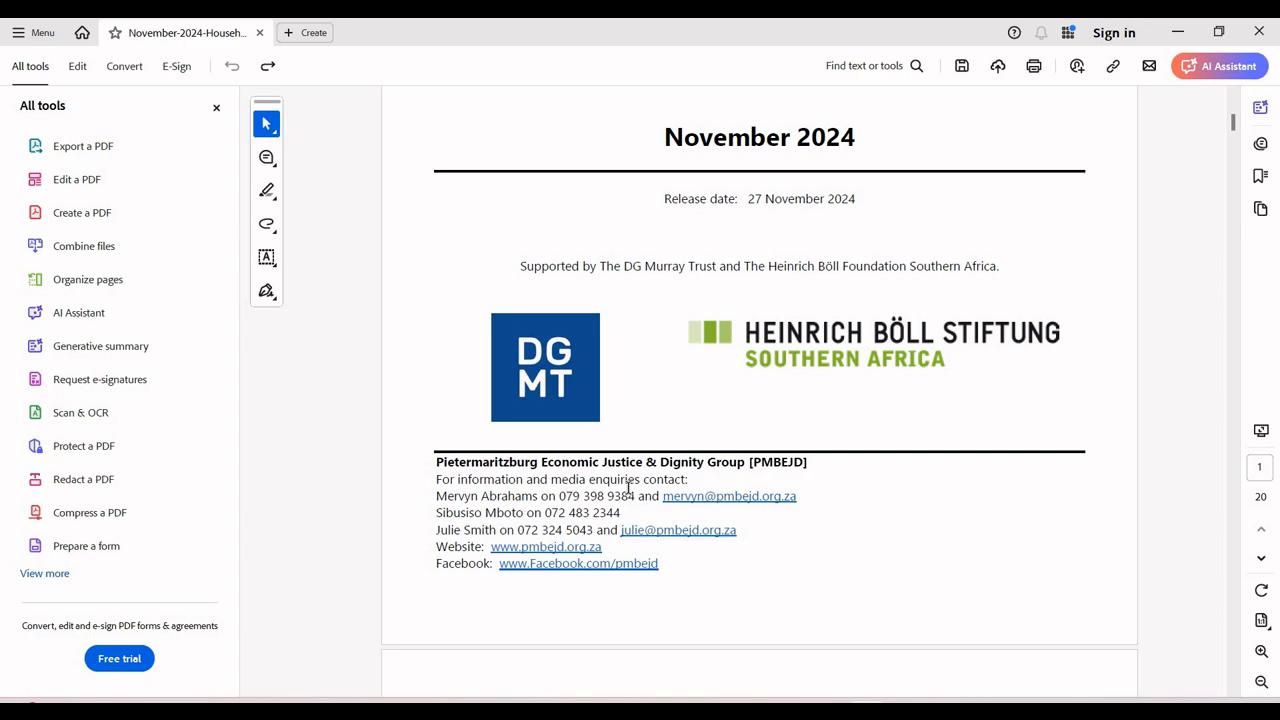
Review the publisher details, the contents list and the "About the Household Affordability Index" section in the PDF's opening pages.
{"action": "scroll", "coordinate": [628, 488], "scroll_direction": "down", "scroll_amount": 8}
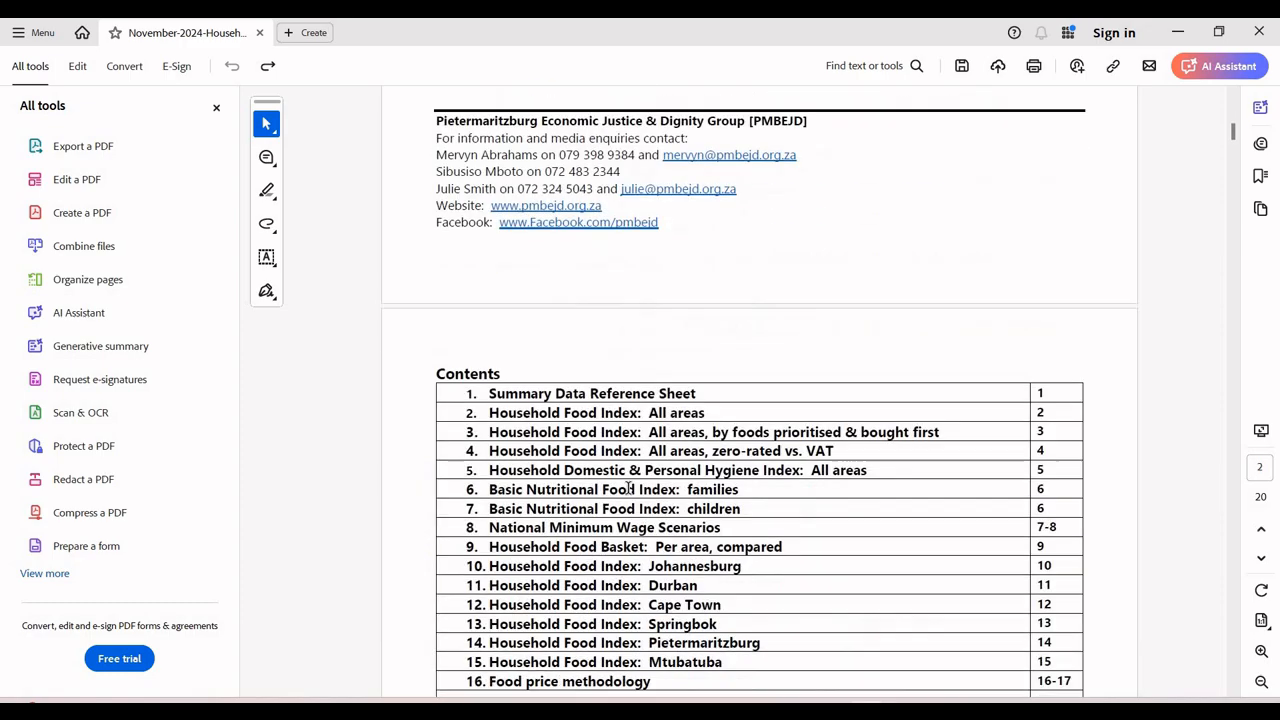
{"action": "scroll", "coordinate": [628, 488], "scroll_direction": "up", "scroll_amount": 7}
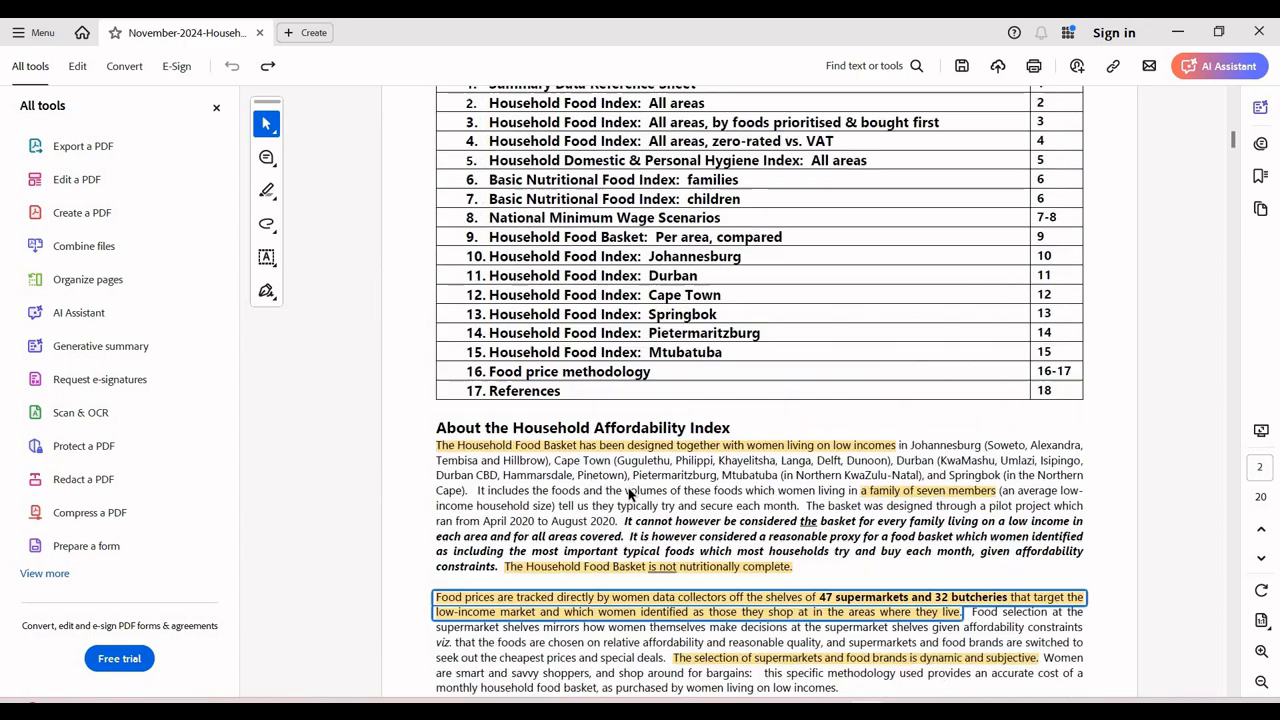
{"action": "scroll", "coordinate": [628, 488], "scroll_direction": "down", "scroll_amount": 5}
{"action": "scroll", "coordinate": [628, 488], "scroll_direction": "down", "scroll_amount": 4}
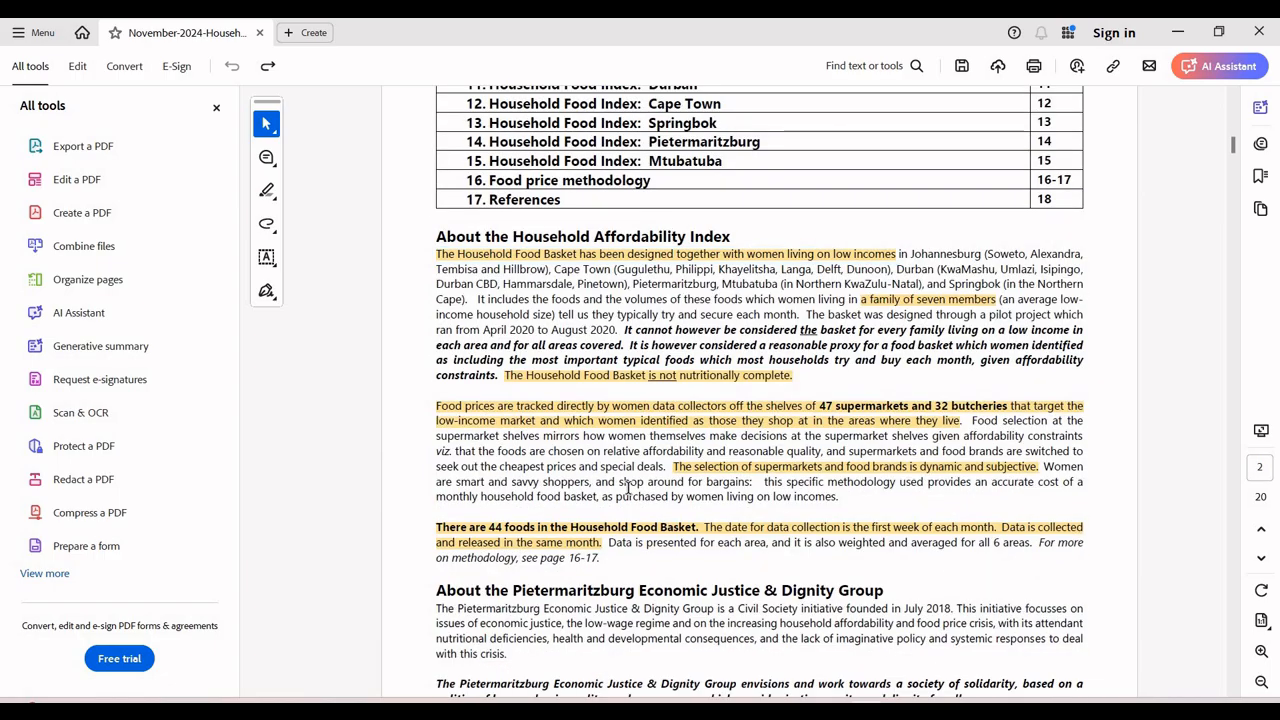
{"action": "scroll", "coordinate": [628, 490], "scroll_direction": "up", "scroll_amount": 7}
{"action": "scroll", "coordinate": [630, 493], "scroll_direction": "up", "scroll_amount": 3}
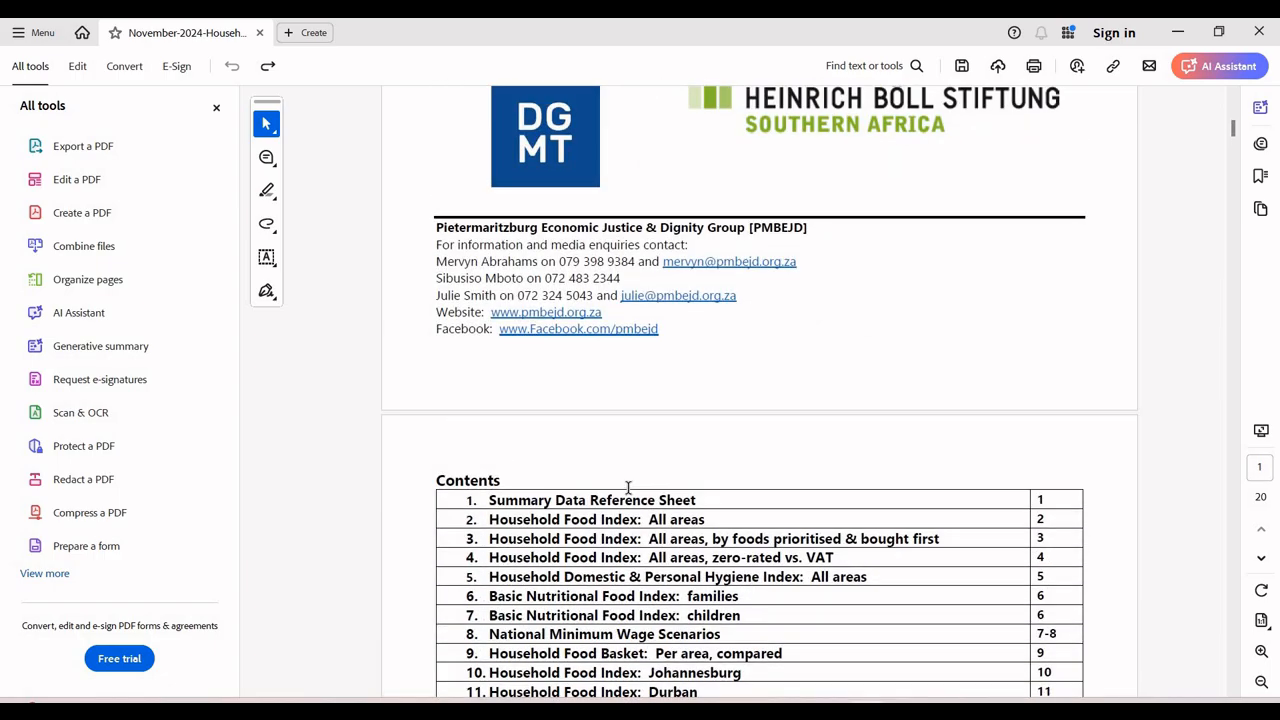